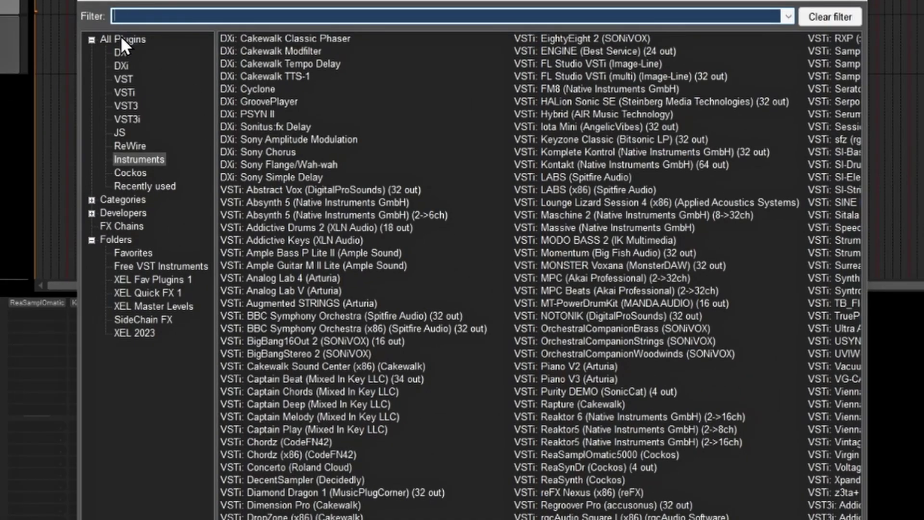
- Search all plugins for "tune" and add GTune (GVST) and ReaTune (Cockos) to the ReaSamplOmatic5000 track
click(120, 38)
text(tuner)
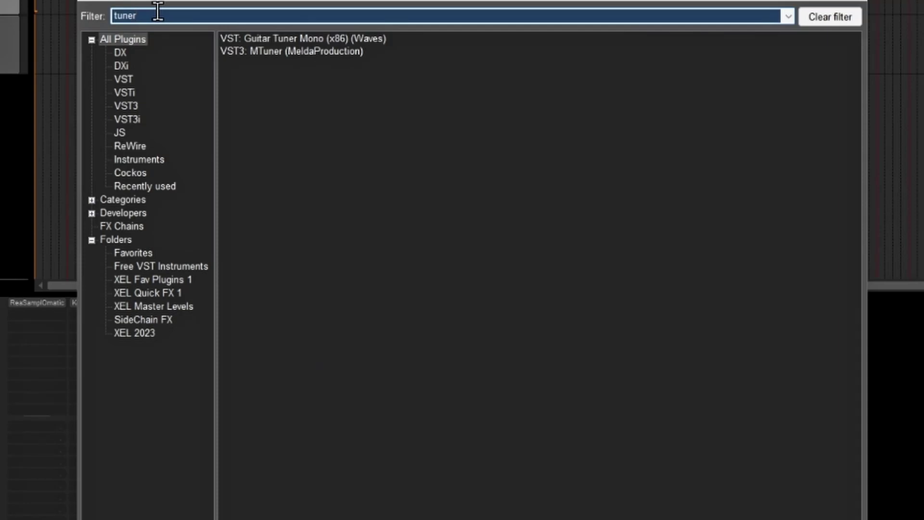
key(BackSpace)
click(258, 36)
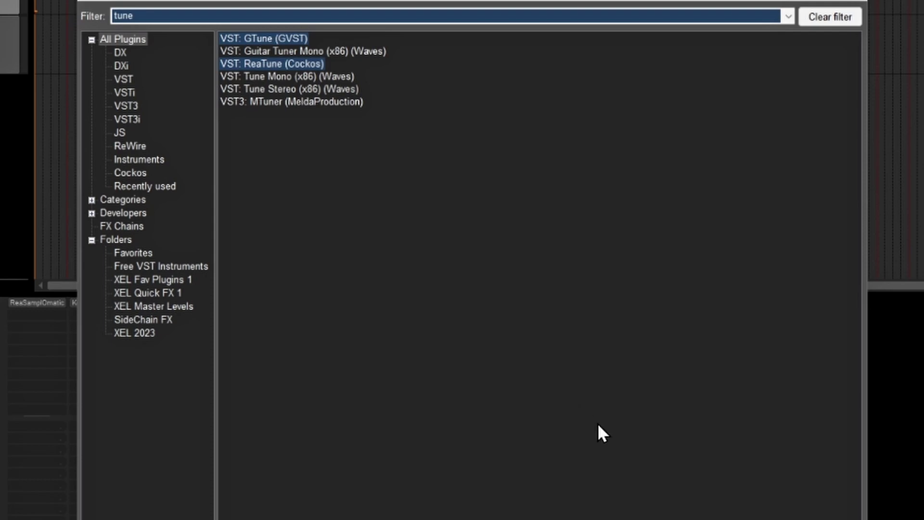
key(Return)
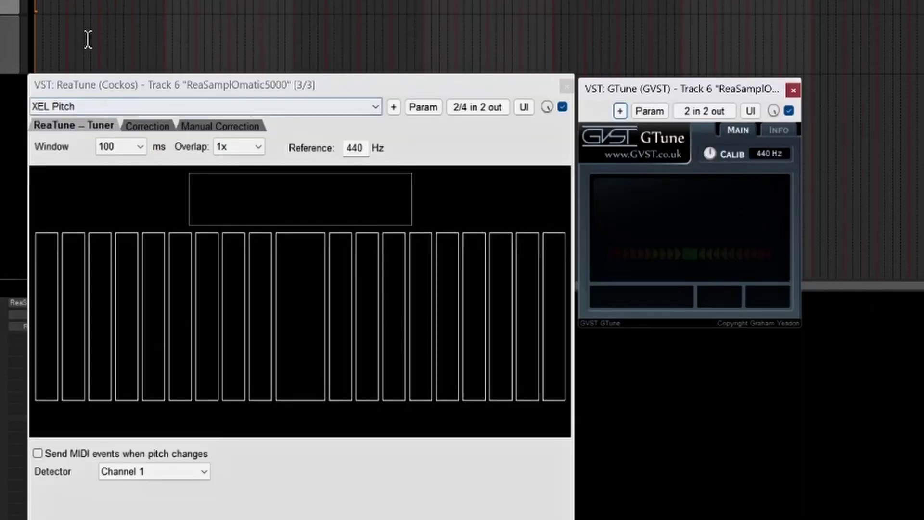
click(123, 91)
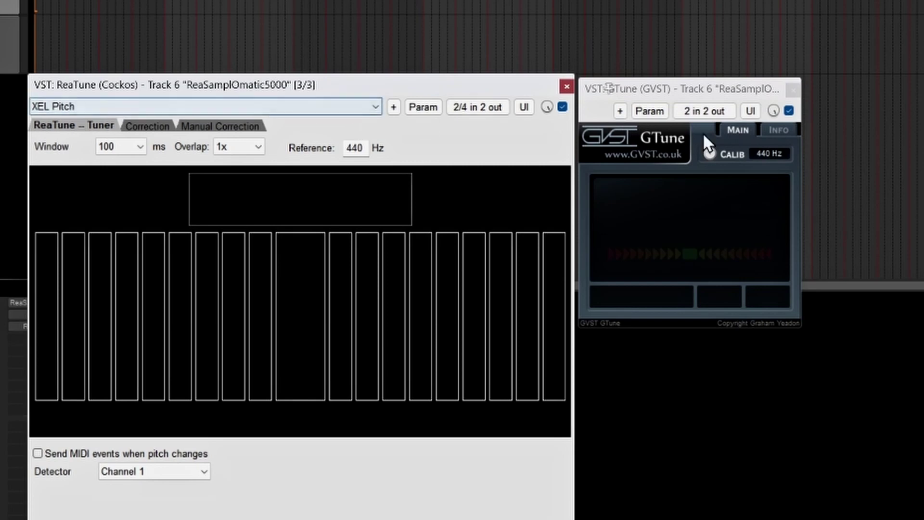
click(633, 90)
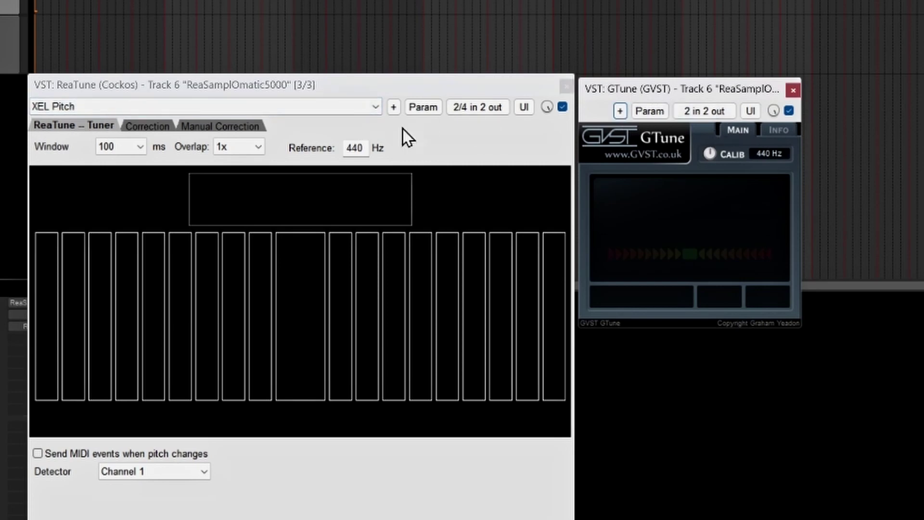
click(222, 87)
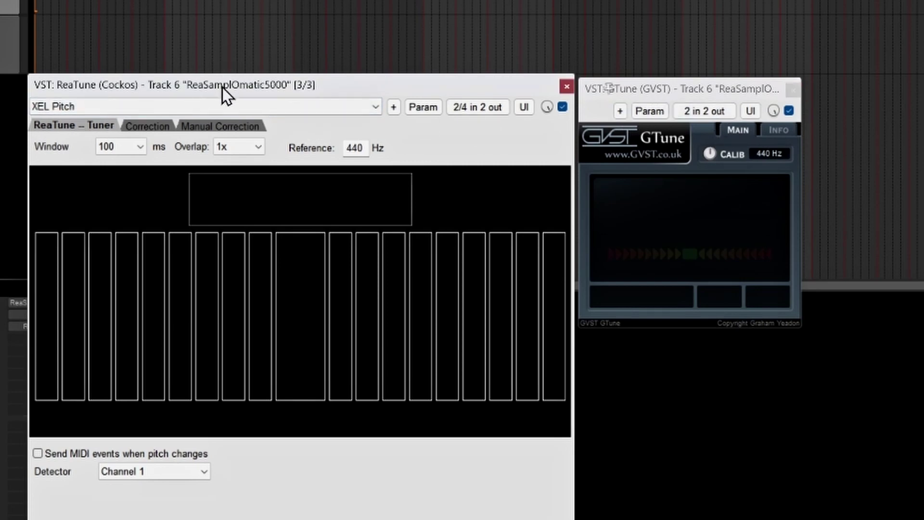
right_click(278, 92)
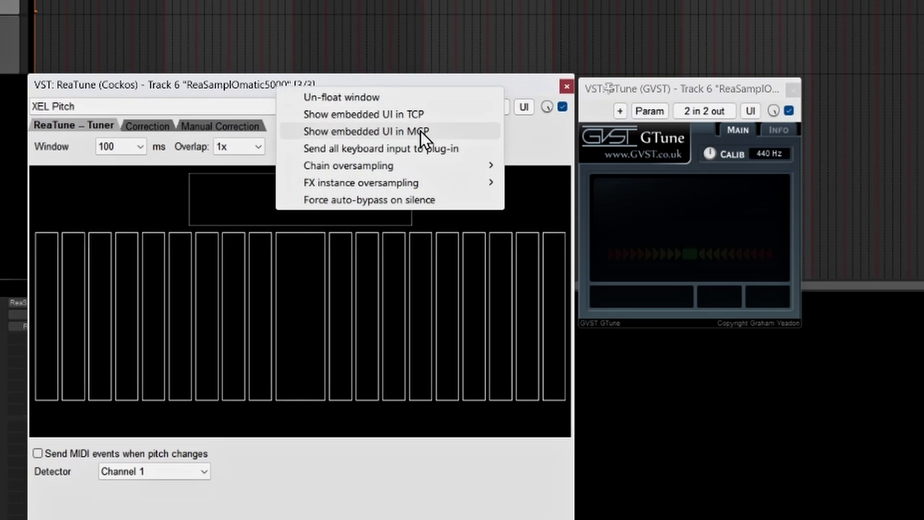
click(375, 120)
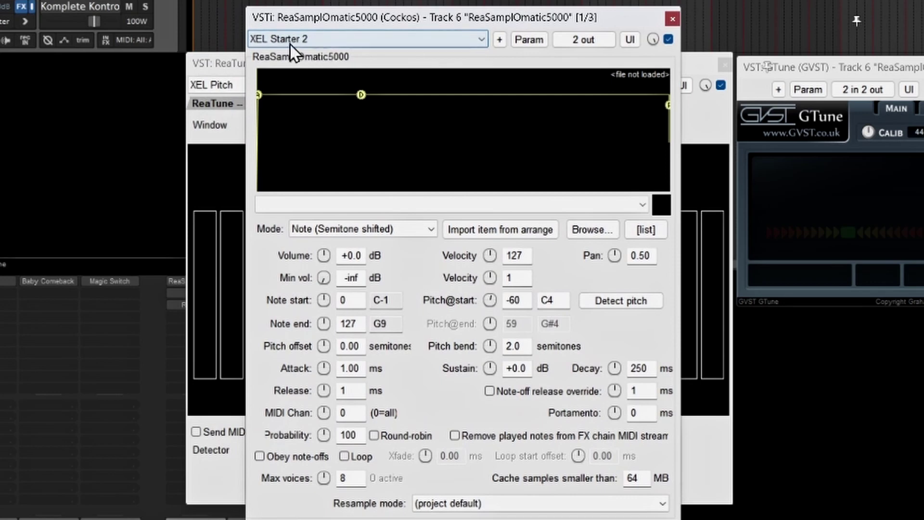
- Reset ReaSamplOmatic5000 to its factory default and load the sample XEL Basic 808 09.wav into it
click(479, 40)
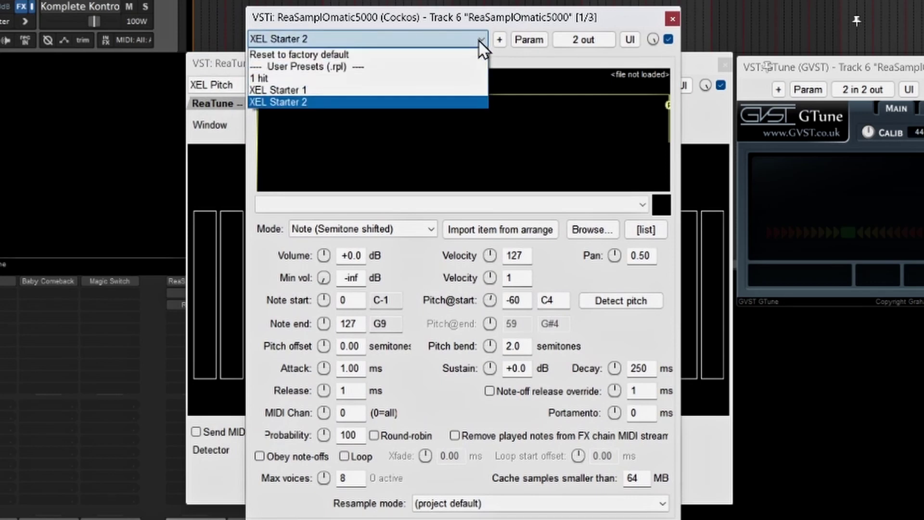
click(396, 70)
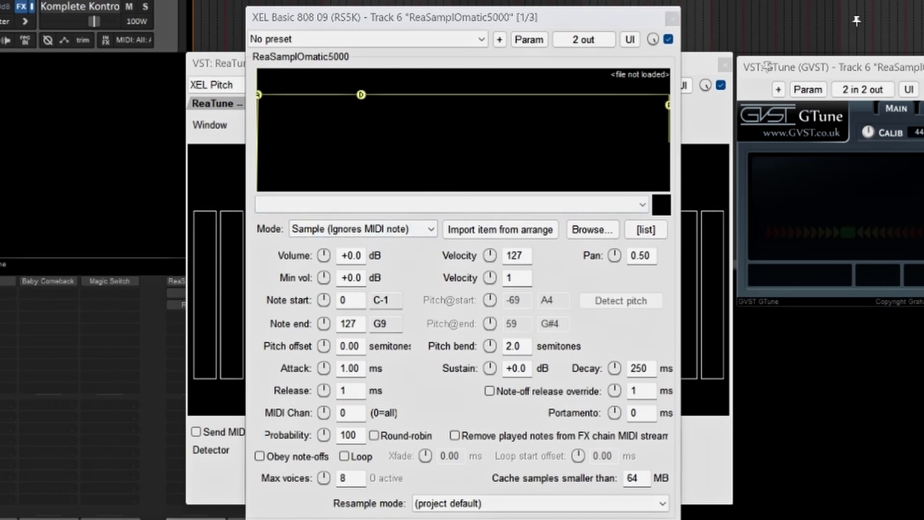
drag(225, 26, 380, 116)
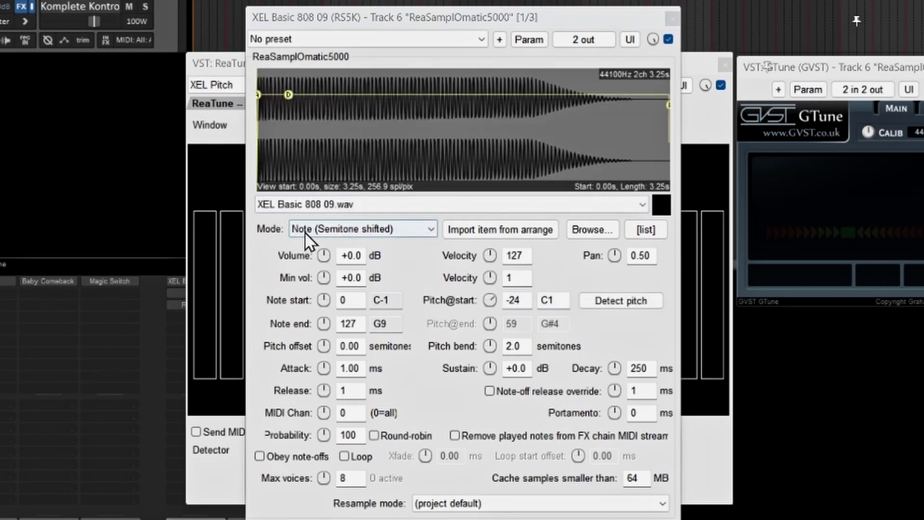
- Set the sampler's mode to Note (Semitone shifted) and its minimum volume to -inf dB
click(432, 230)
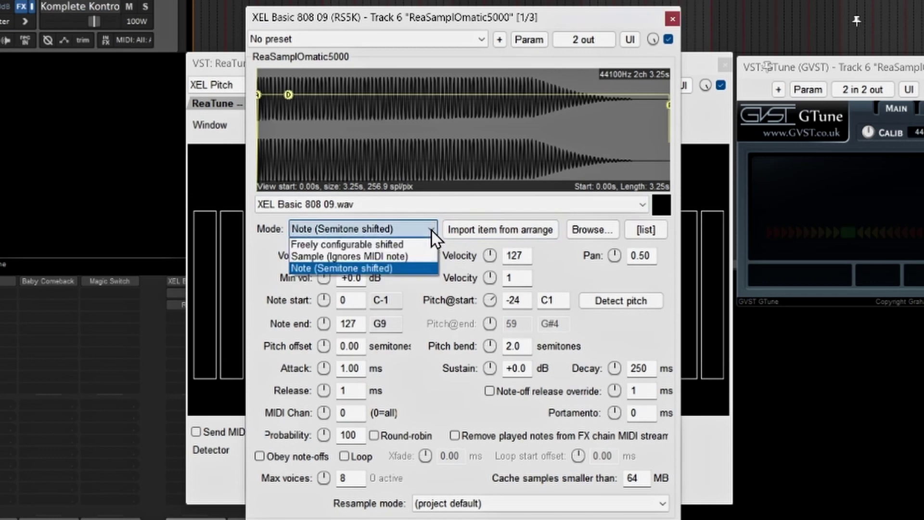
click(383, 268)
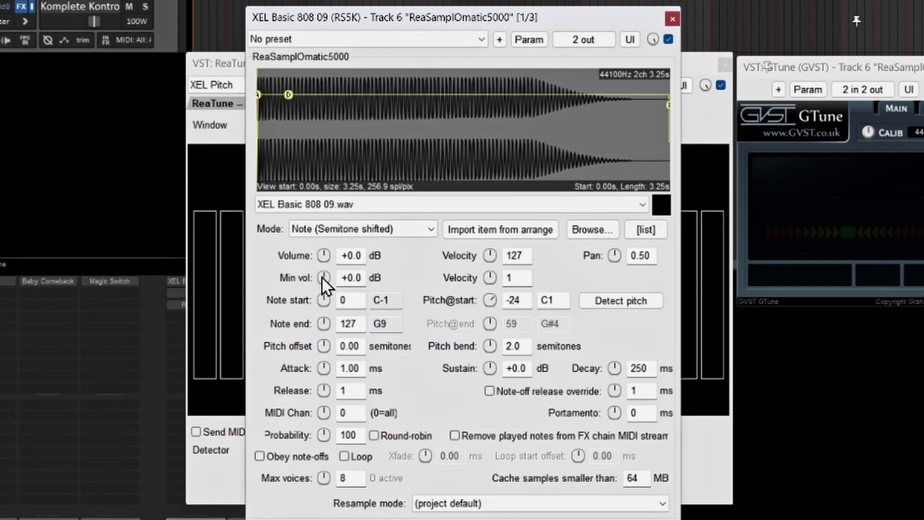
mouse_move(322, 279)
mouse_down()
mouse_move(322, 328)
mouse_move(323, 279)
mouse_up()
- Set the sampler's start pitch to C4
click(560, 299)
text(4)
key(Return)
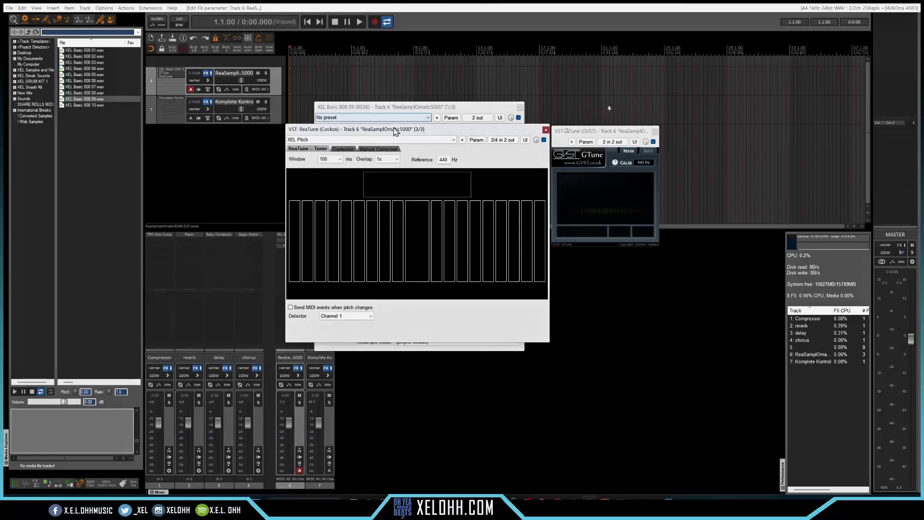
- Arrange the ReaTune and GTune windows on either side of the sampler window
drag(385, 120, 258, 136)
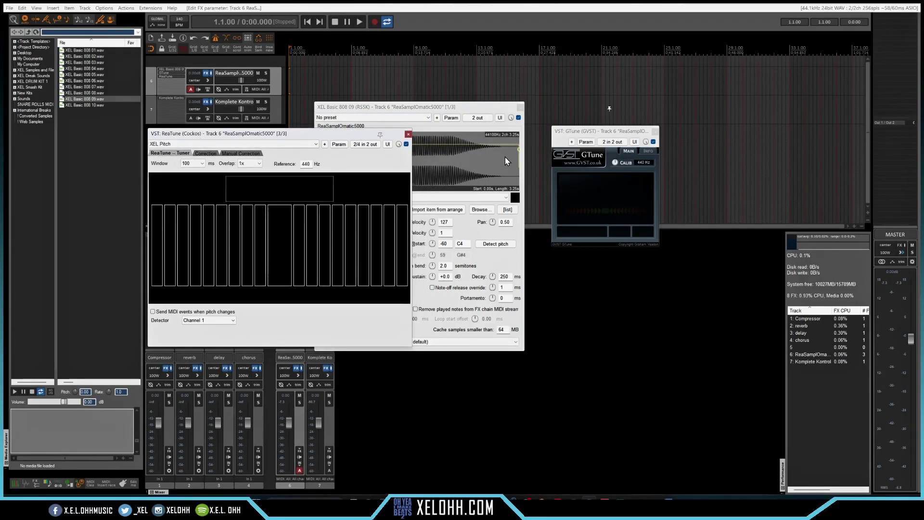
drag(605, 131, 581, 139)
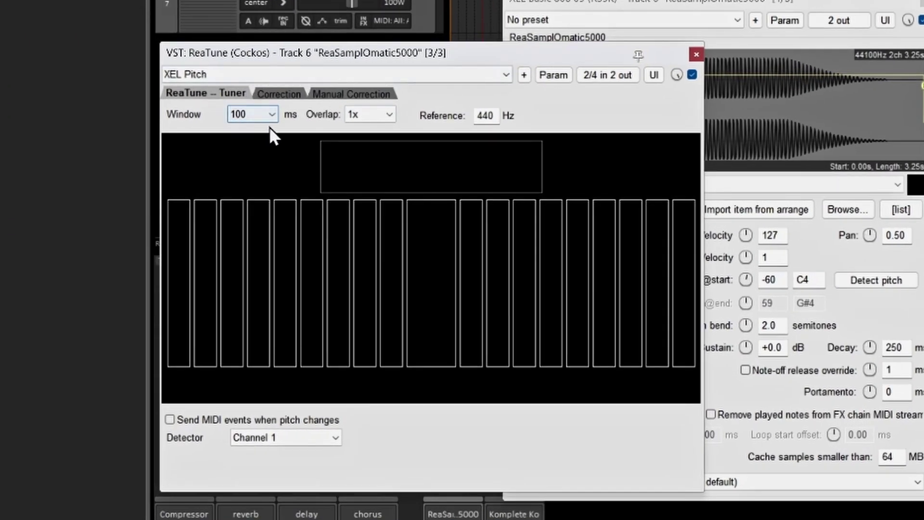
- Try a 30 ms analysis window in ReaTune and return it to 100 ms
click(269, 114)
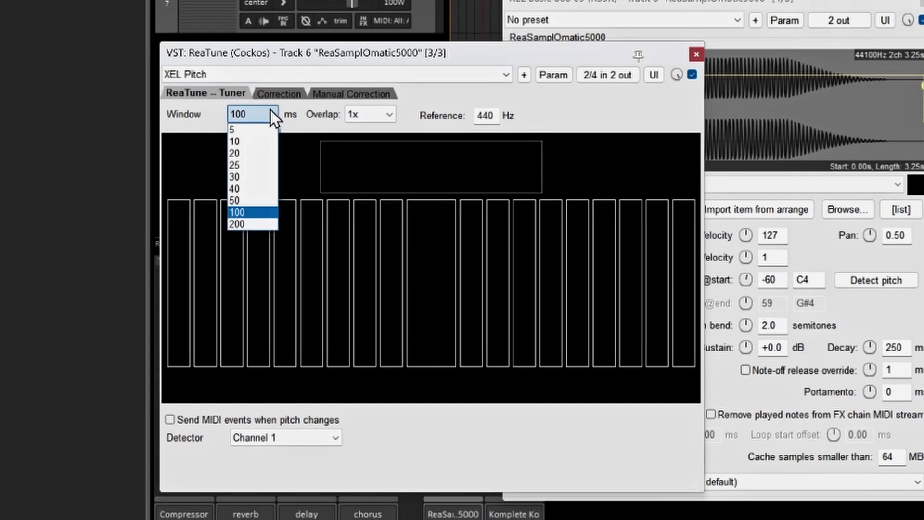
click(250, 212)
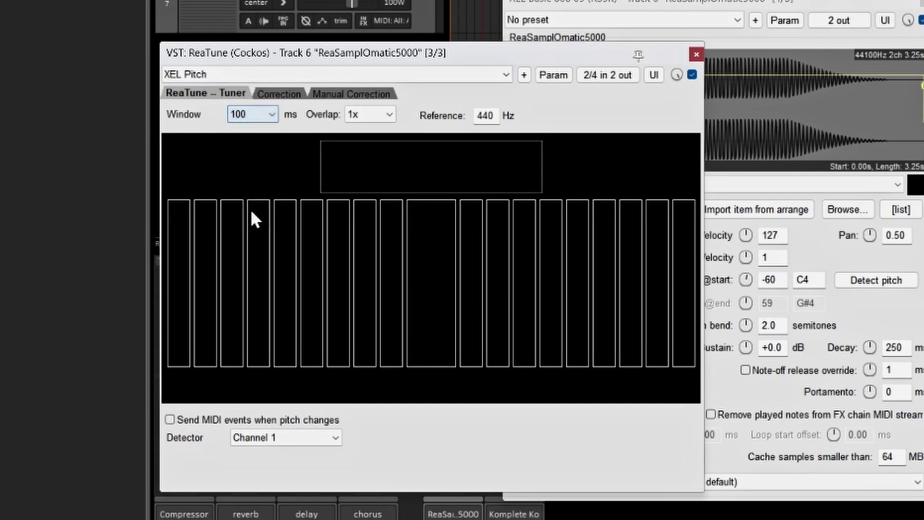
click(268, 116)
click(246, 179)
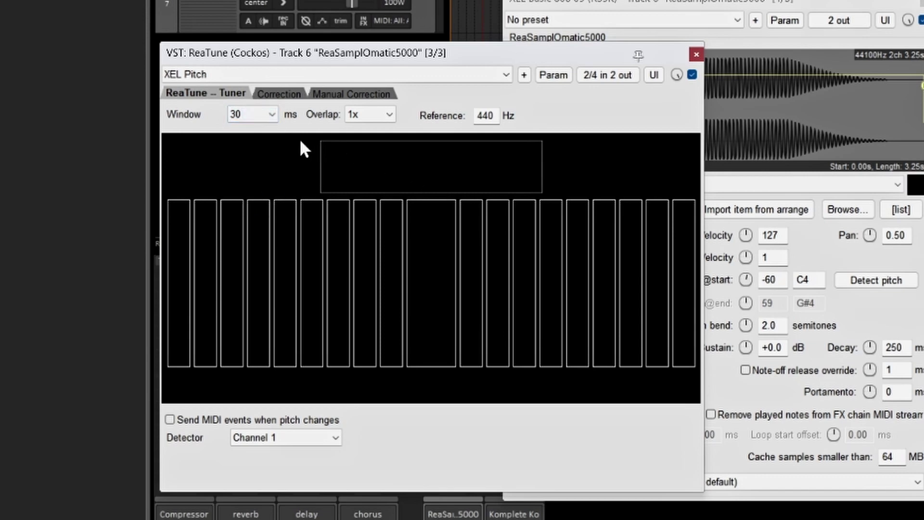
click(272, 117)
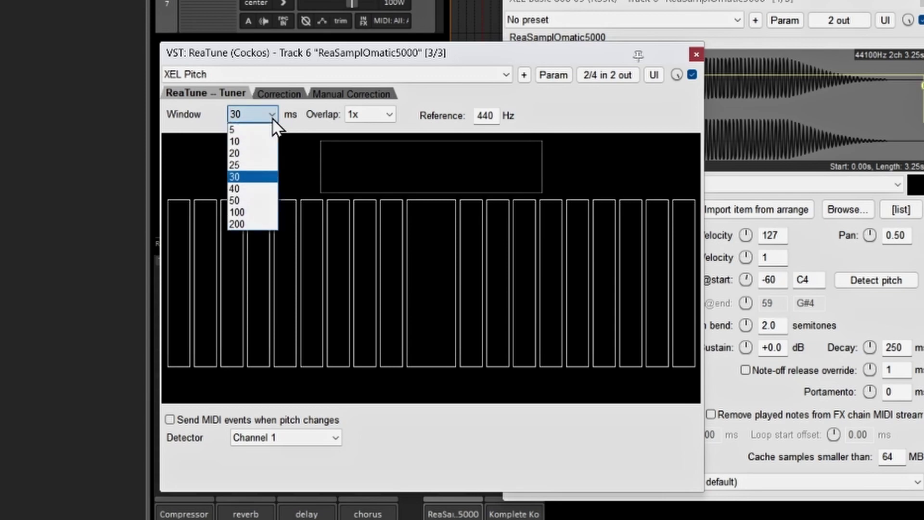
click(256, 212)
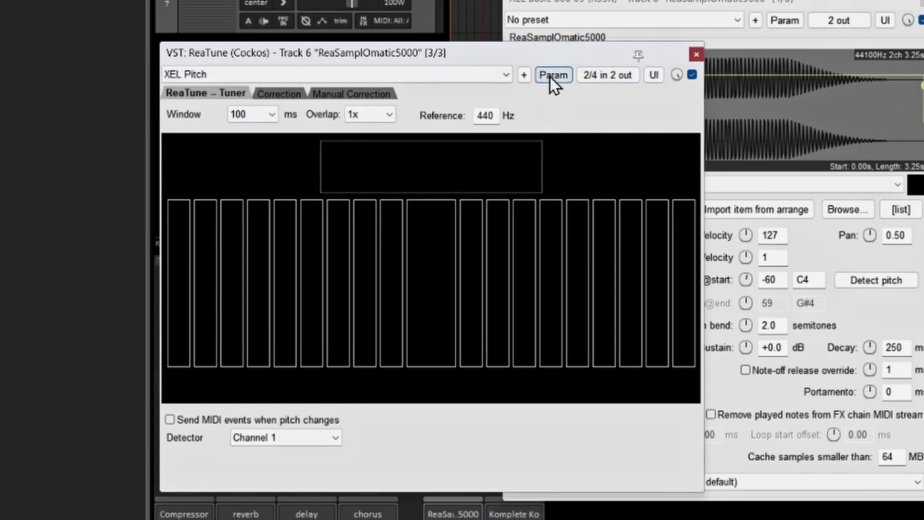
- Try to save ReaTune's current settings as the default preset
click(524, 76)
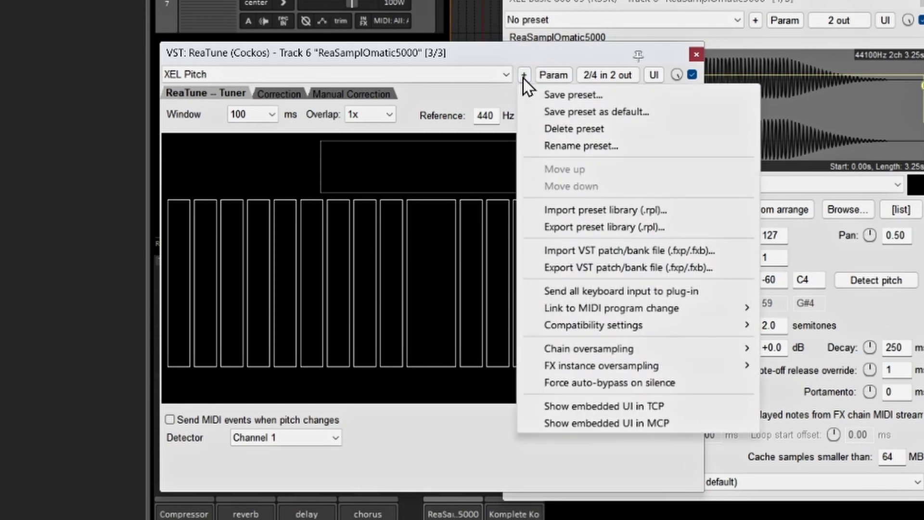
click(602, 111)
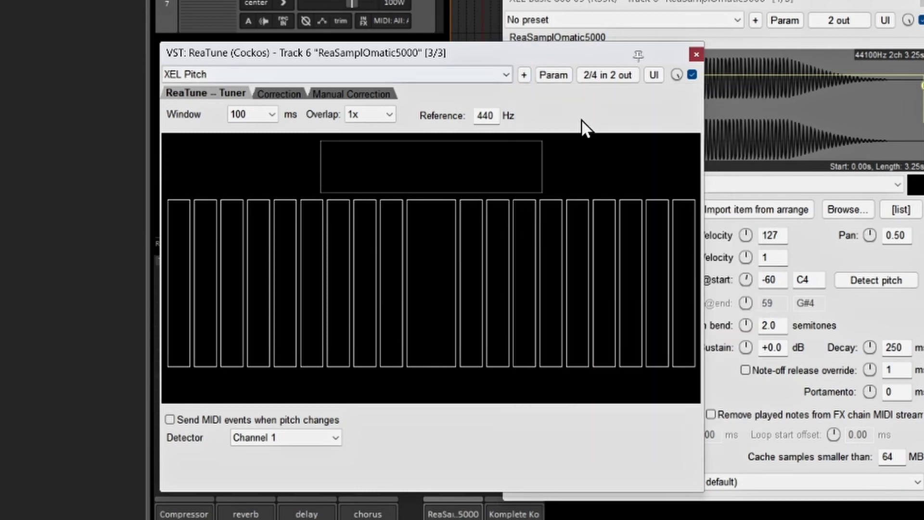
click(539, 37)
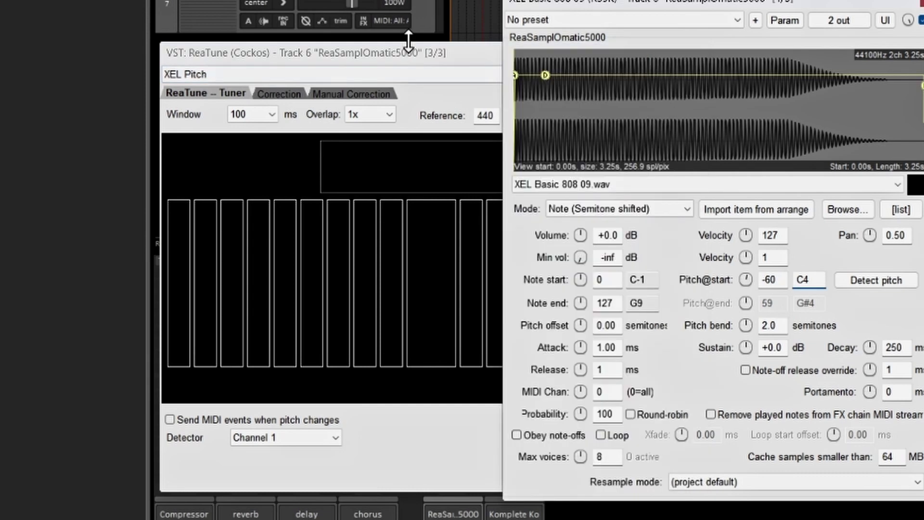
click(412, 62)
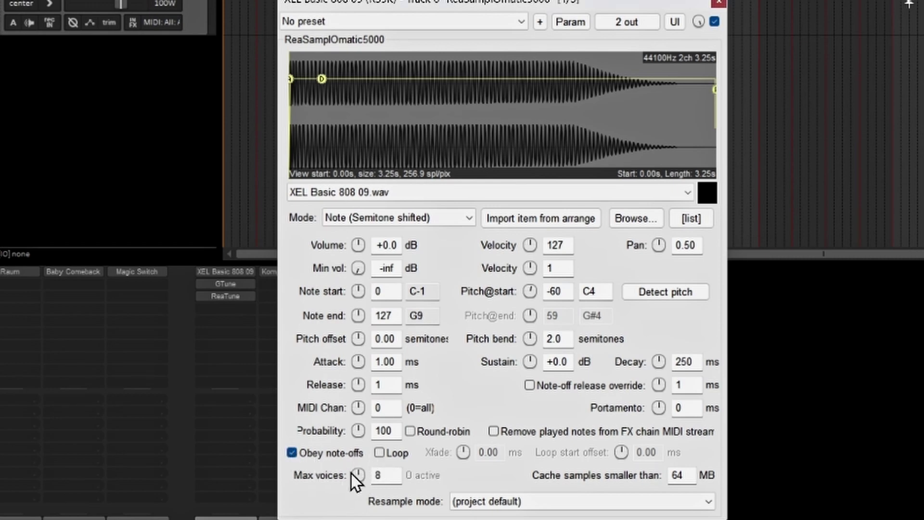
- Limit the sampler's max voices to 1 and show the Virtual MIDI keyboard
drag(360, 475, 359, 501)
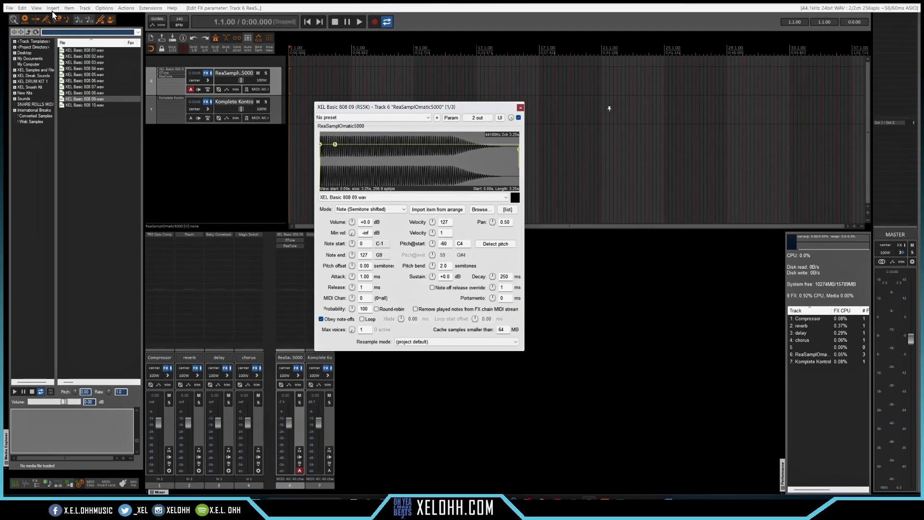
click(37, 9)
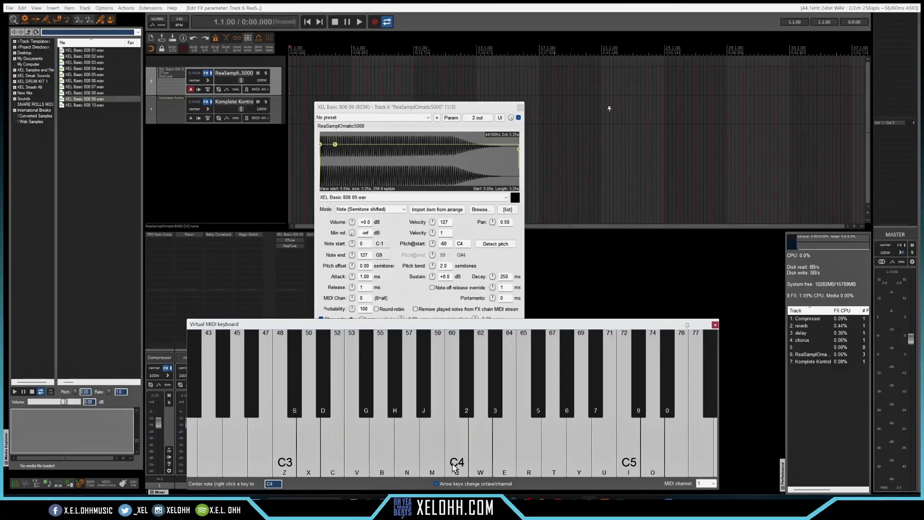
- Audition the loaded 808 sample by playing C4 repeatedly on the Virtual MIDI keyboard
click(455, 467)
click(455, 466)
click(455, 467)
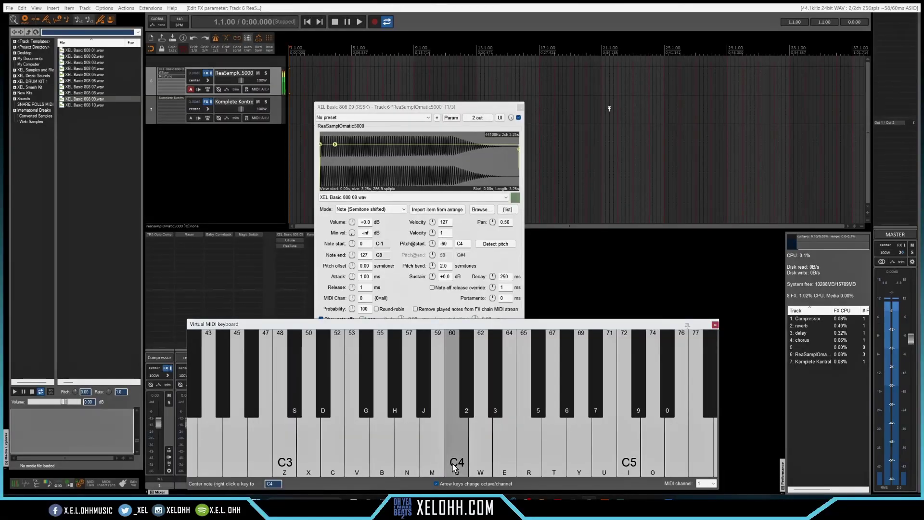
key(i)
click(455, 467)
key(i)
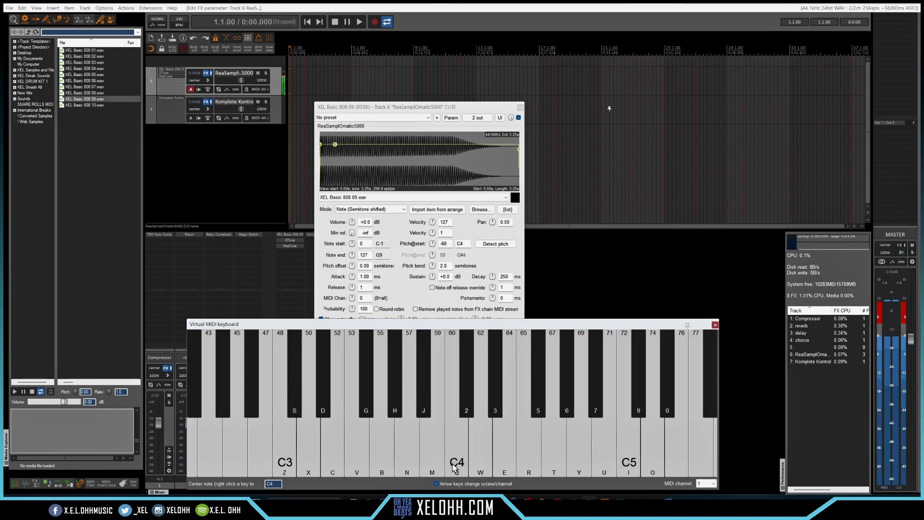
click(454, 467)
key(i)
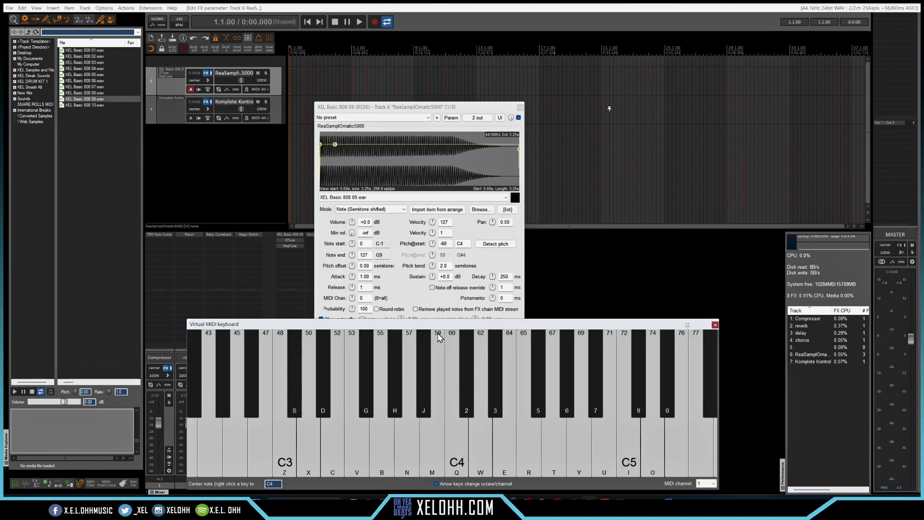
click(458, 431)
click(458, 431)
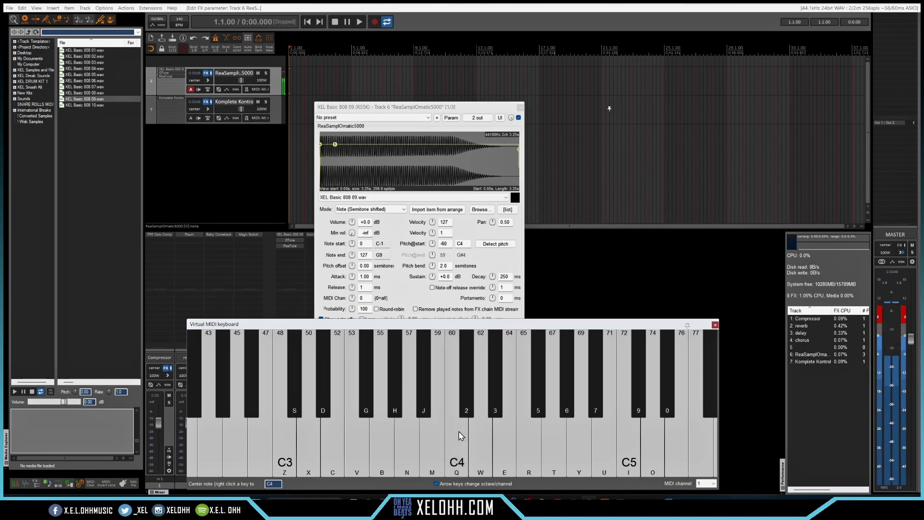
click(449, 376)
click(449, 376)
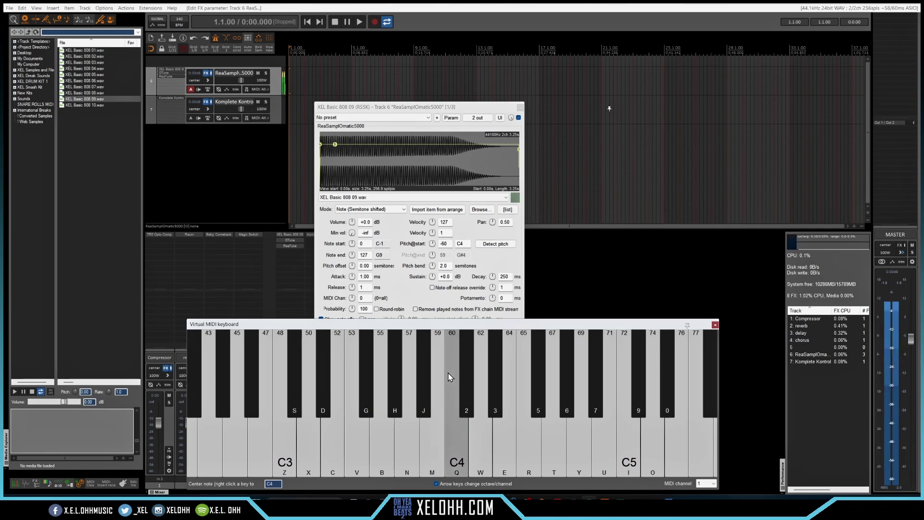
click(448, 376)
click(448, 376)
click(448, 376)
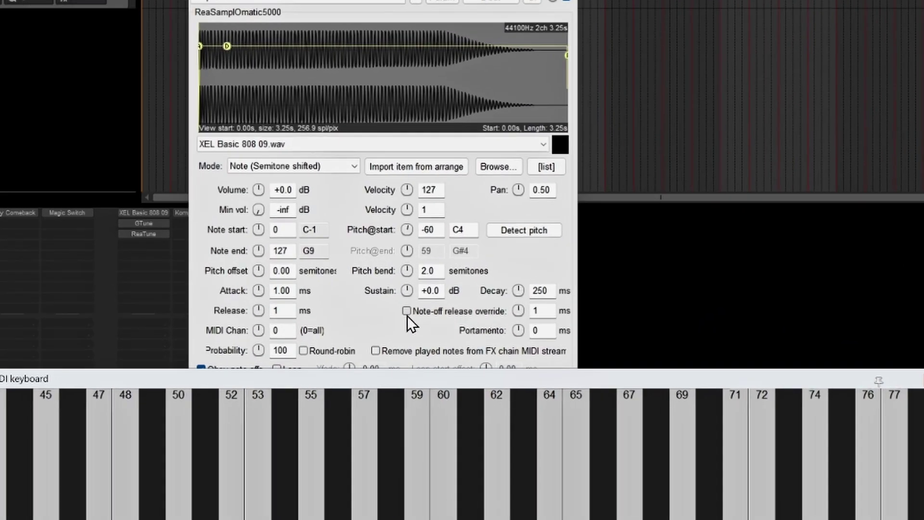
- Enable the sampler's note-off release override at 2 ms and audition it by playing C4
click(407, 312)
click(515, 310)
drag(516, 310, 516, 308)
click(600, 376)
key(q)
key(q)
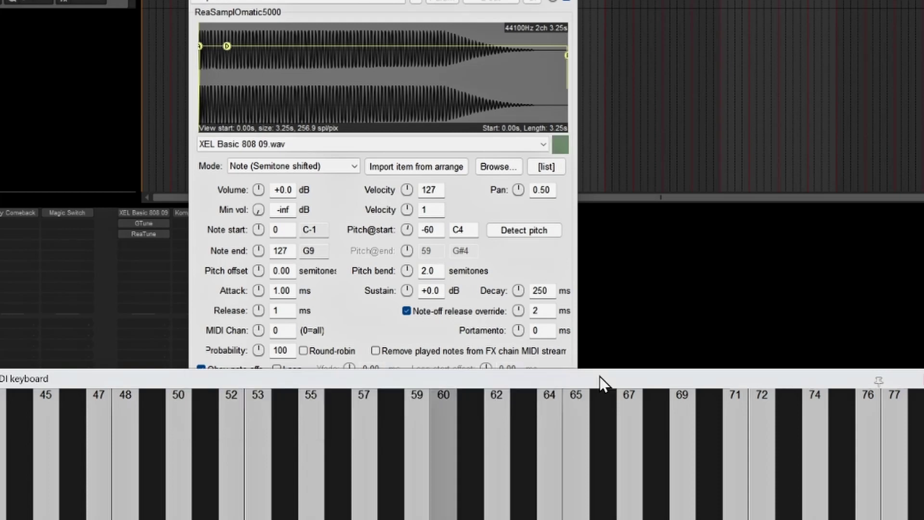
- Raise the note-off release override in small increments to 4 ms, replaying C4 after each increase
drag(518, 311, 518, 309)
click(603, 380)
key(q)
key(q)
key(q)
key(q)
drag(519, 311, 519, 309)
click(605, 378)
key(q)
key(q)
key(q)
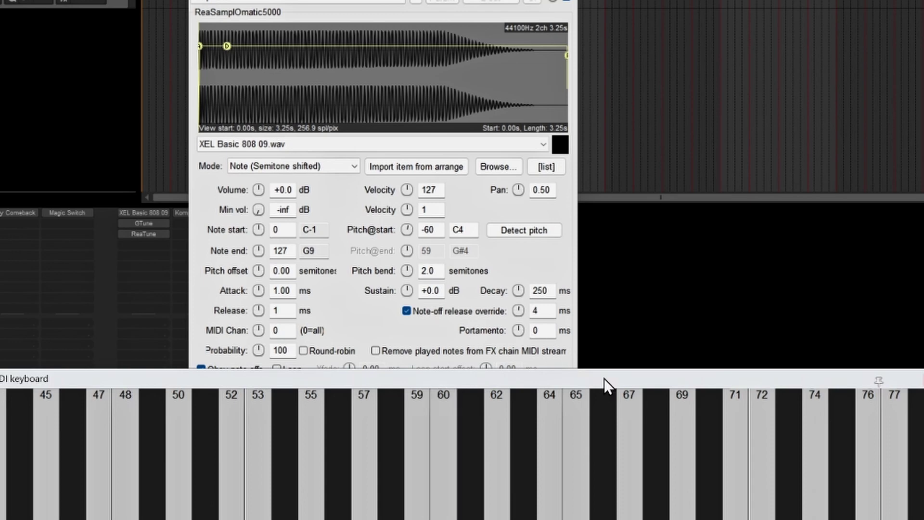
- Audition the 808 with the 4 ms note-off release override by playing C4 repeatedly
key(q)
key(q)
key(q)
key(q)
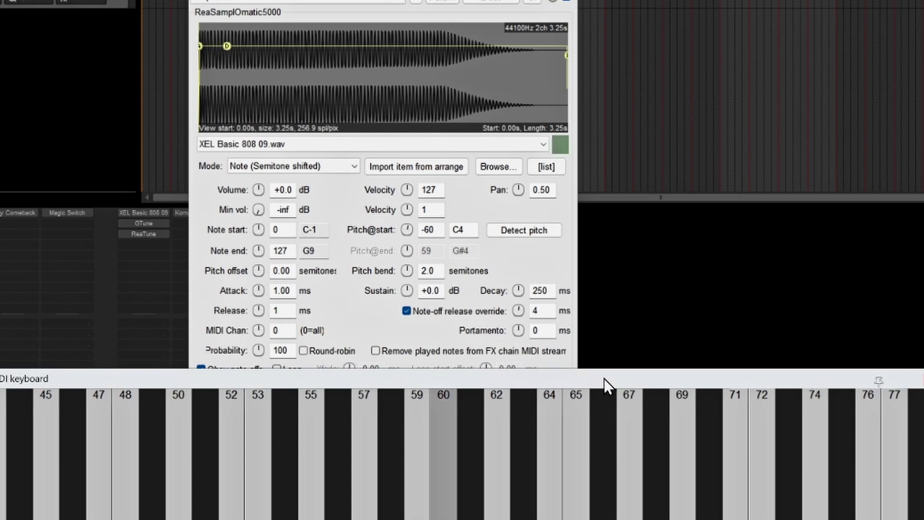
key(q)
- Set the note-off release override to 5 ms and audition it by replaying C4
click(515, 310)
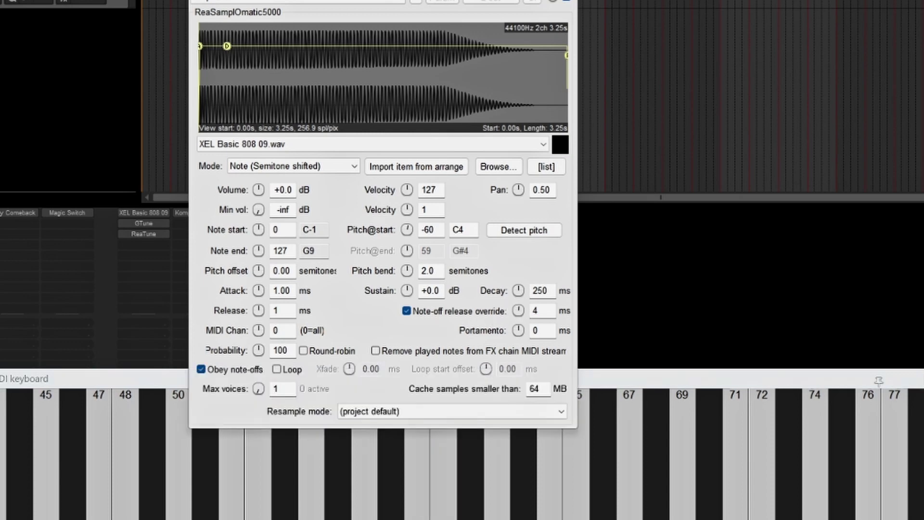
drag(515, 310, 515, 308)
click(611, 380)
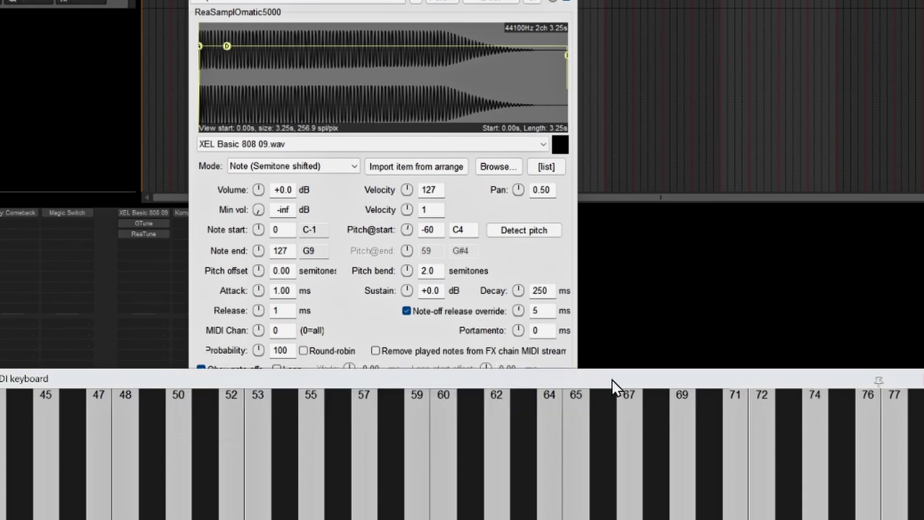
key(q)
key(q)
key(q)
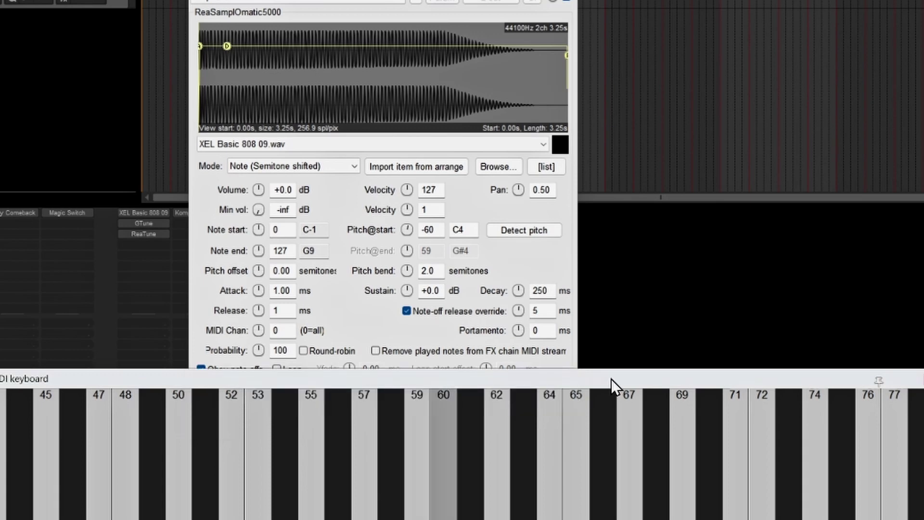
key(q)
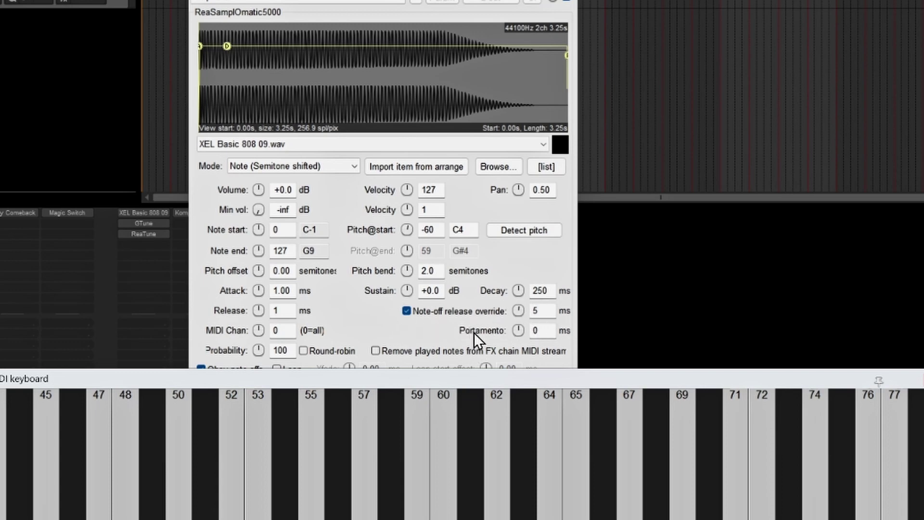
- Set the sampler's portamento to 8 ms and return to the Virtual MIDI keyboard
click(421, 336)
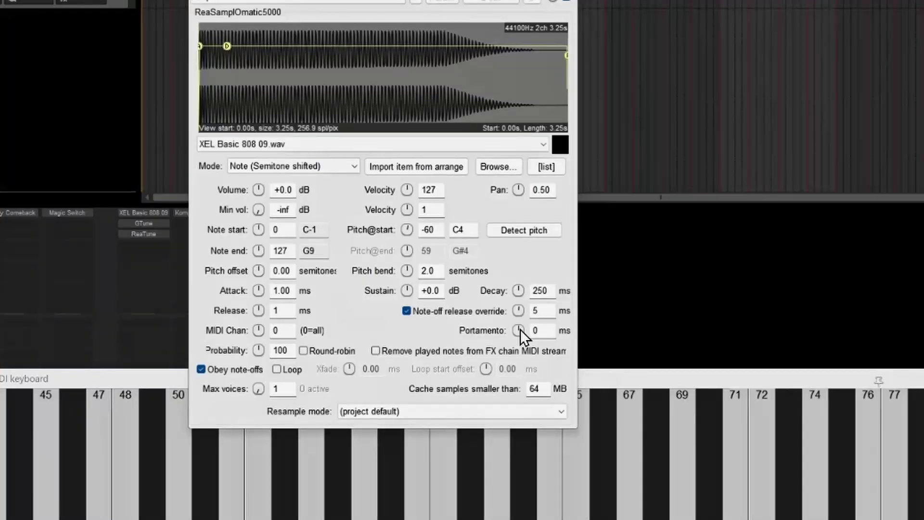
drag(520, 330, 519, 327)
click(606, 376)
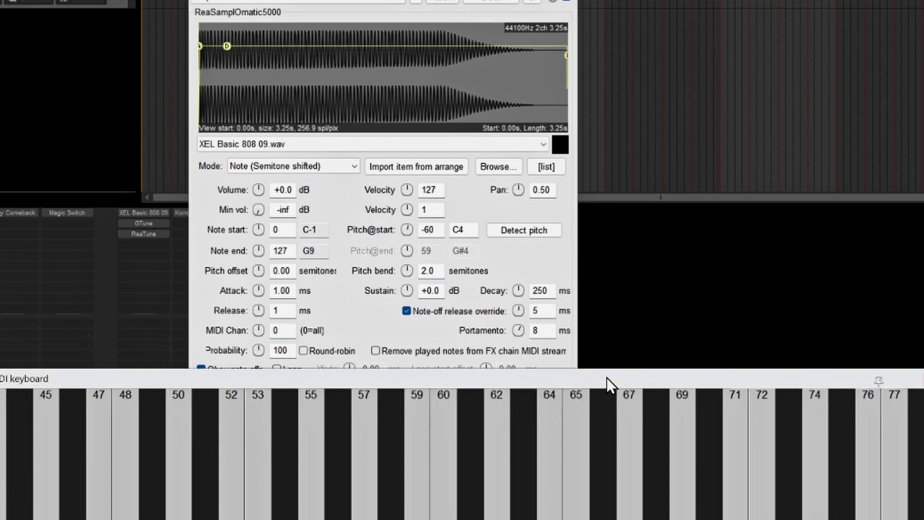
- Audition the portamento glide by playing C4 and C5 together, and close the Virtual MIDI keyboard and sampler window
key(z)
key(q)
key(z)
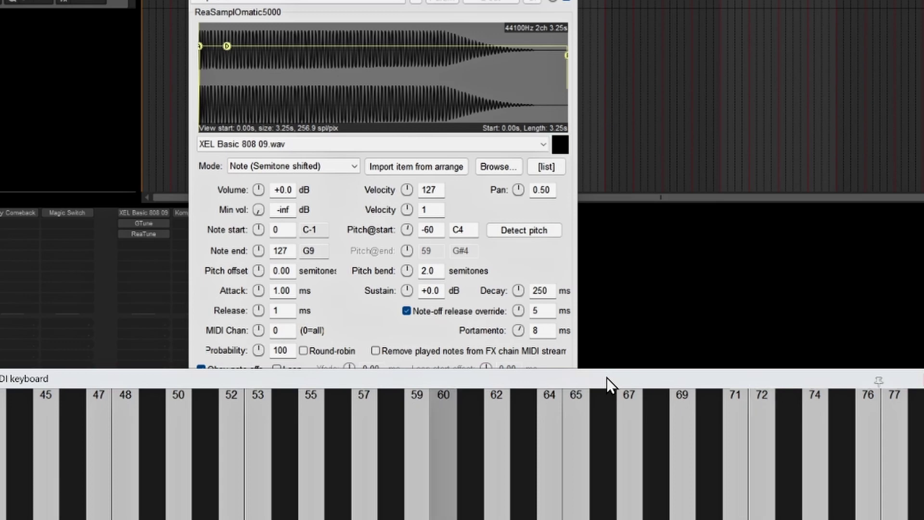
key(z)
key(q)
key(q)
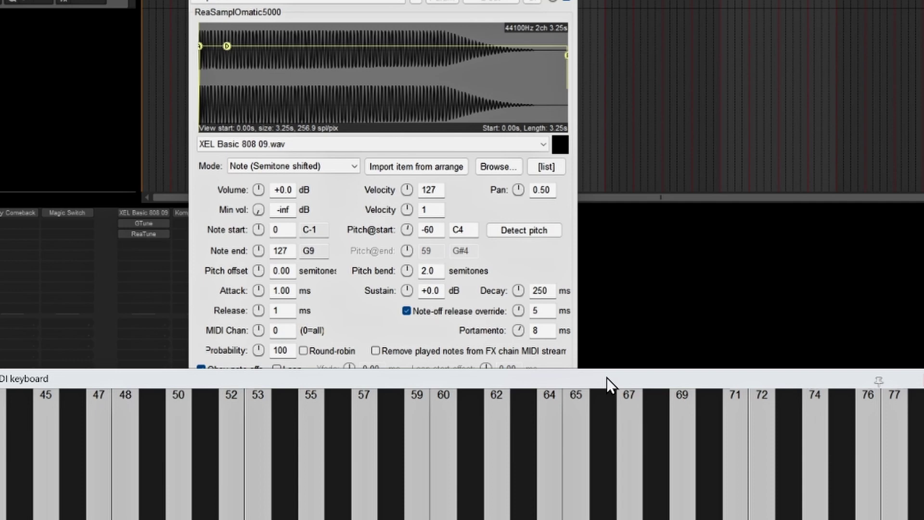
key(z)
key(q)
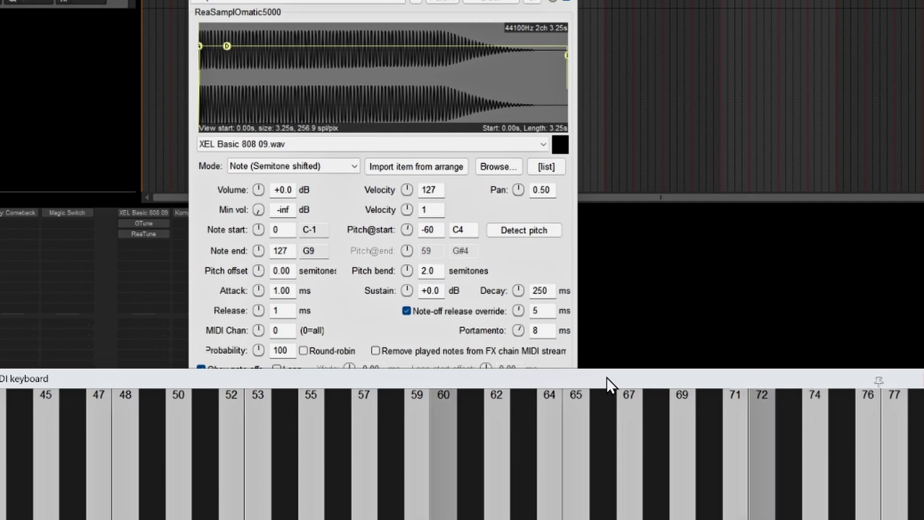
key(q)
key(q)
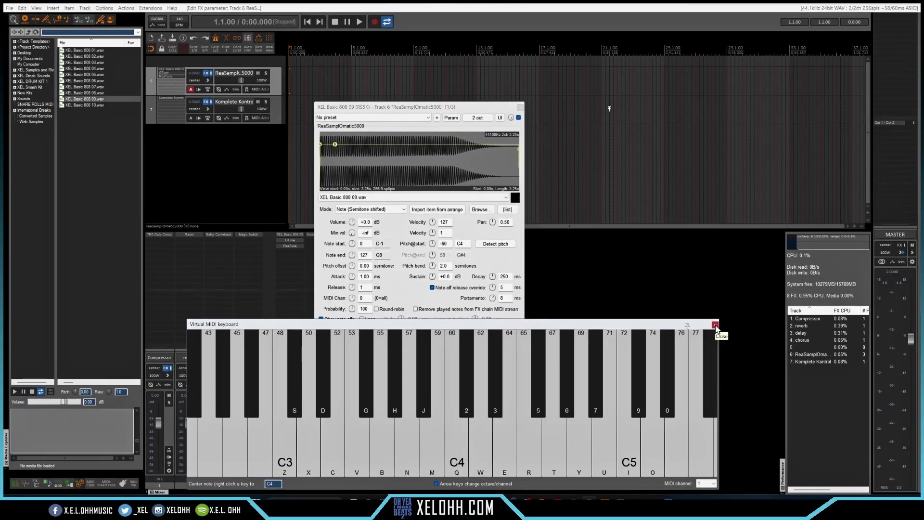
click(716, 330)
key(Escape)
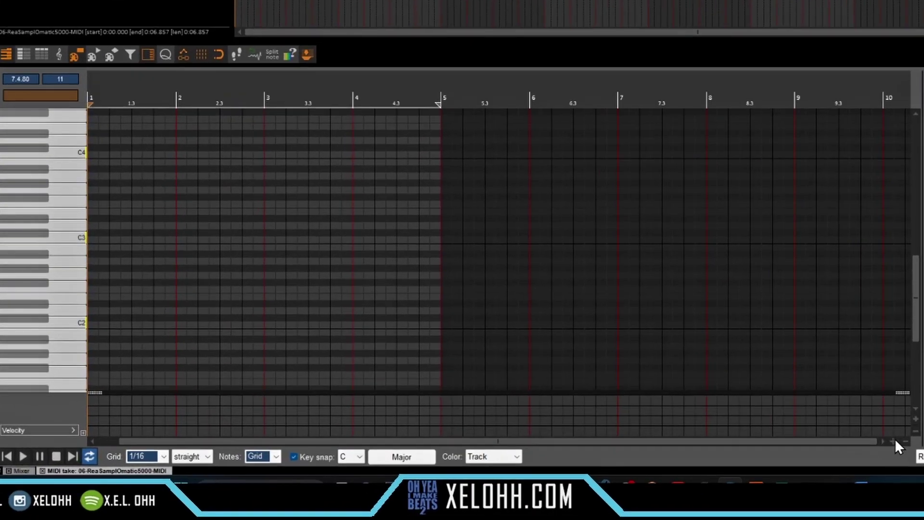
- Draw a half-note C4 at the start of bar 1 in the MIDI editor and play it back
click(893, 441)
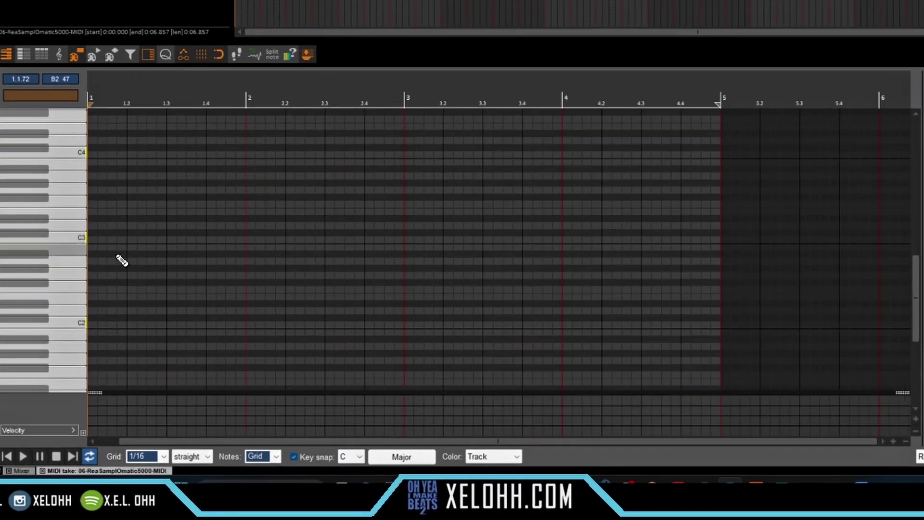
scroll(115, 252, up, 4)
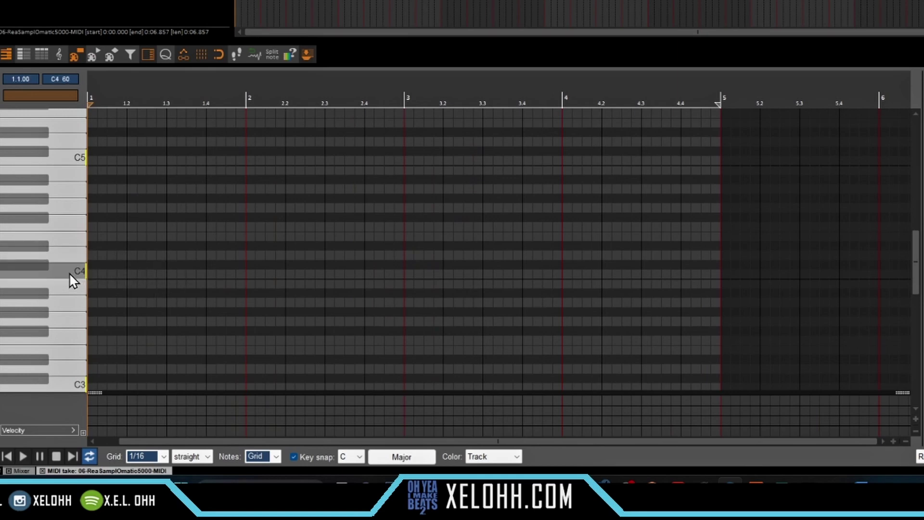
drag(96, 279, 171, 277)
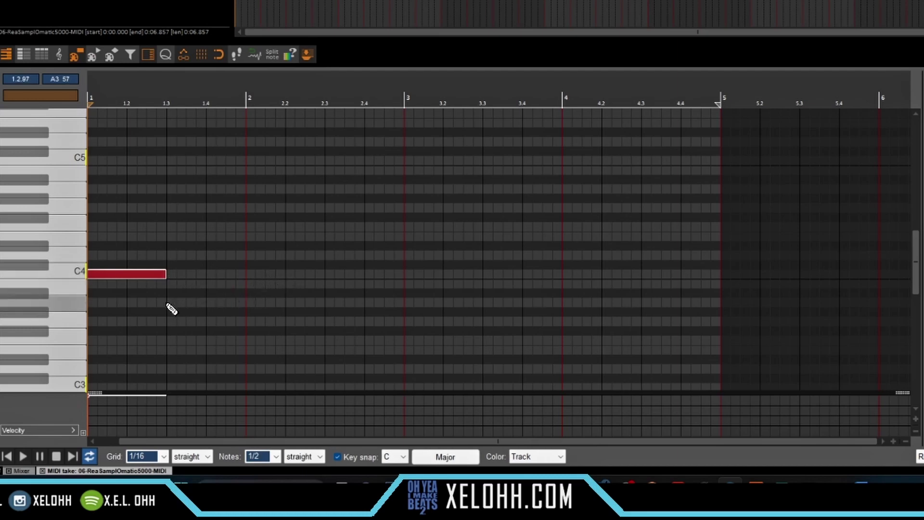
key(space)
key(space)
- Add two dotted eighth-note C4s in bar 2, at 2.1.50 and 2.3, and duplicate the two-bar pattern into bars 3 and 4
click(267, 274)
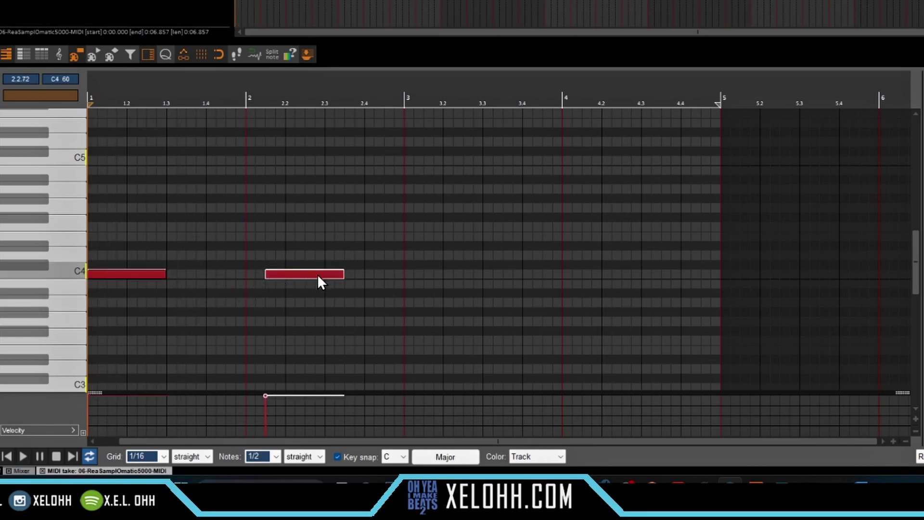
drag(343, 274, 101, 257)
click(314, 275)
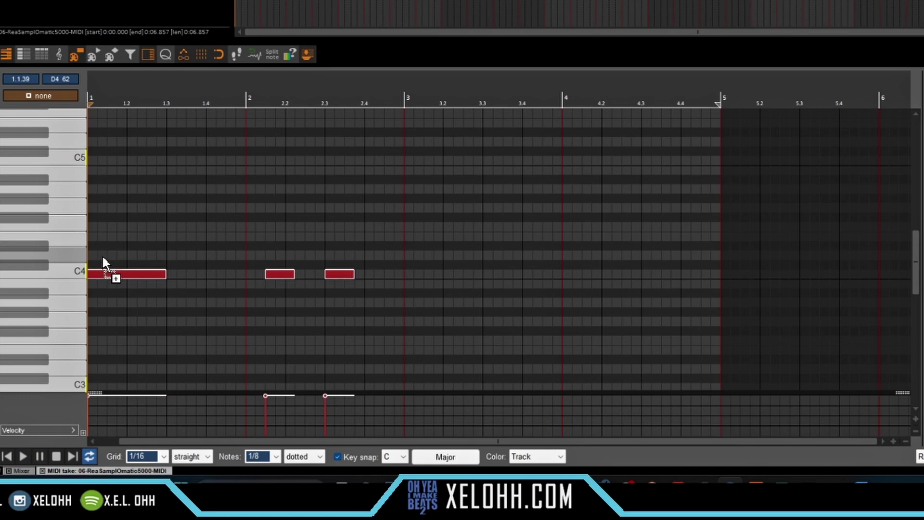
key(ctrl+d)
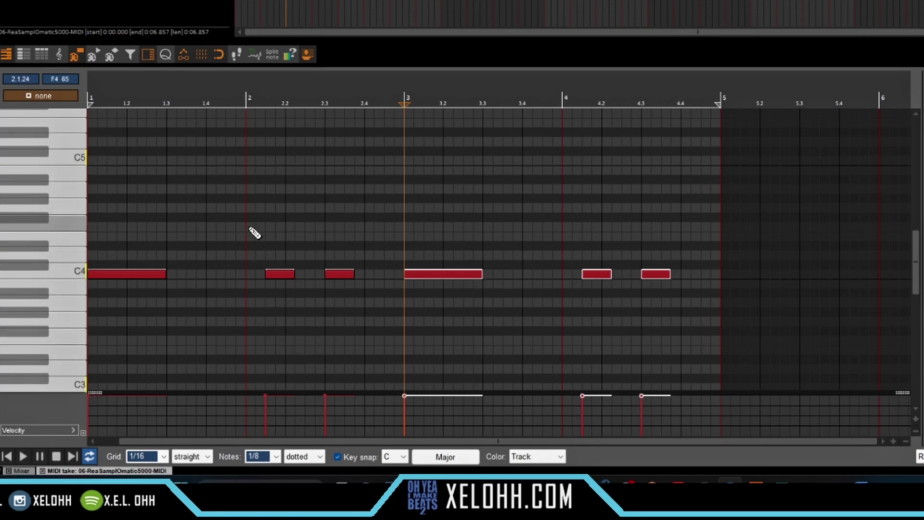
- Add a sixteenth-note F4 at beat 2.2 and set the key snap scale to C Natural minor
click(290, 226)
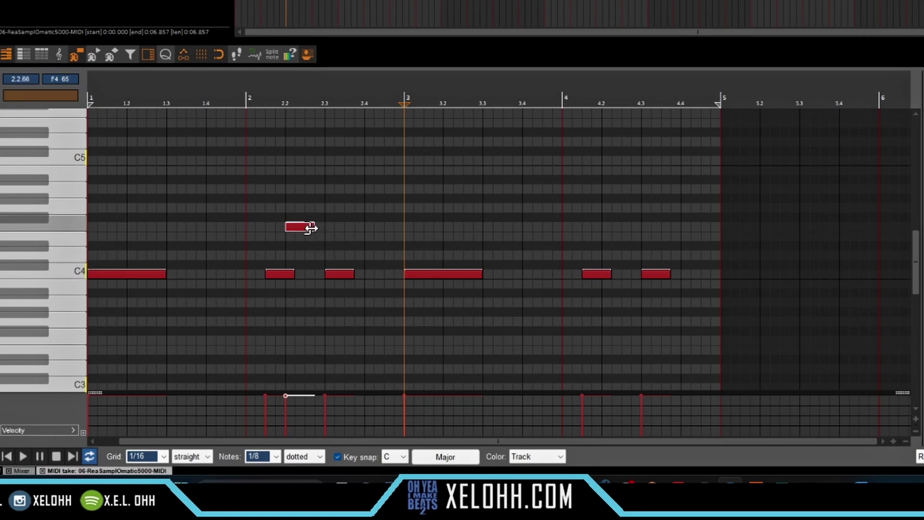
drag(311, 227, 294, 233)
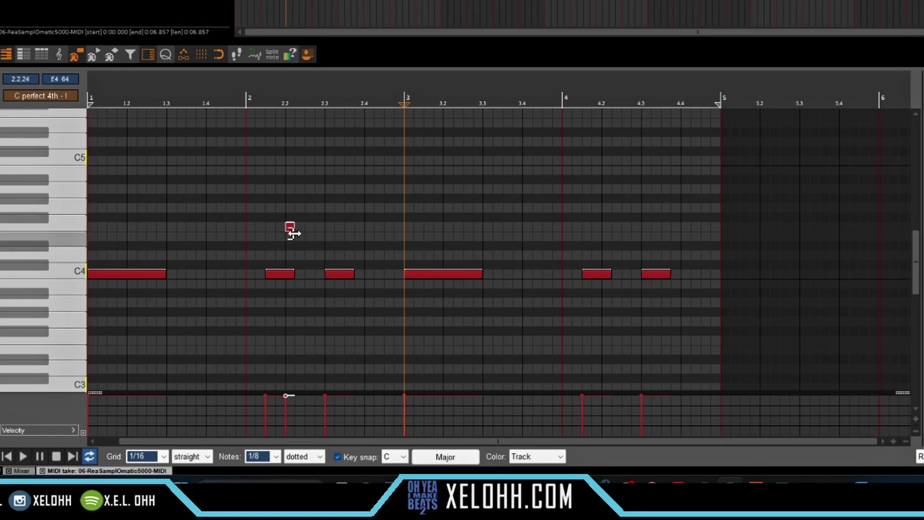
click(403, 457)
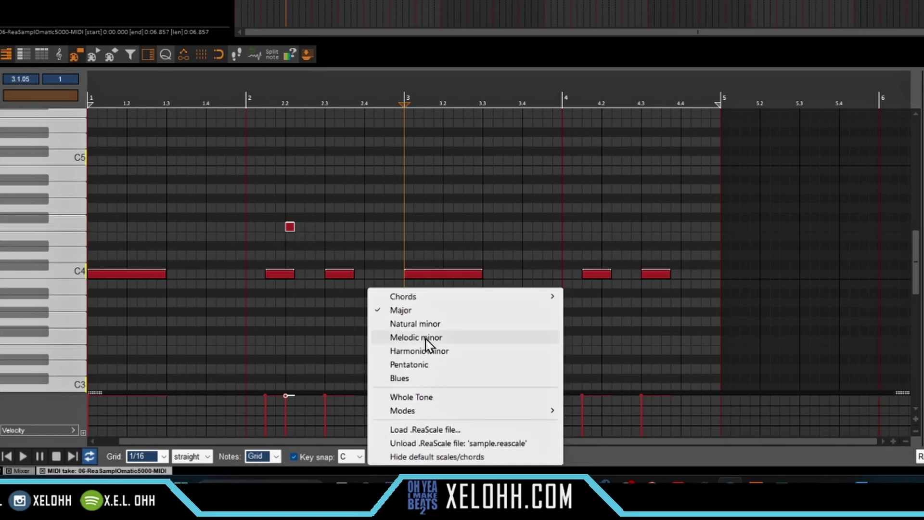
click(415, 324)
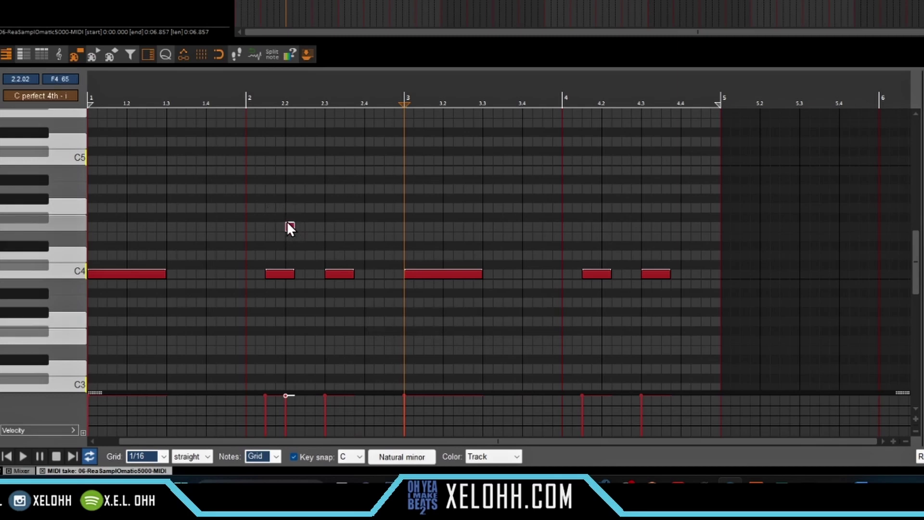
- Move the short F4 note at beat 2.2 up to G4 and play back the pattern
drag(287, 222, 288, 208)
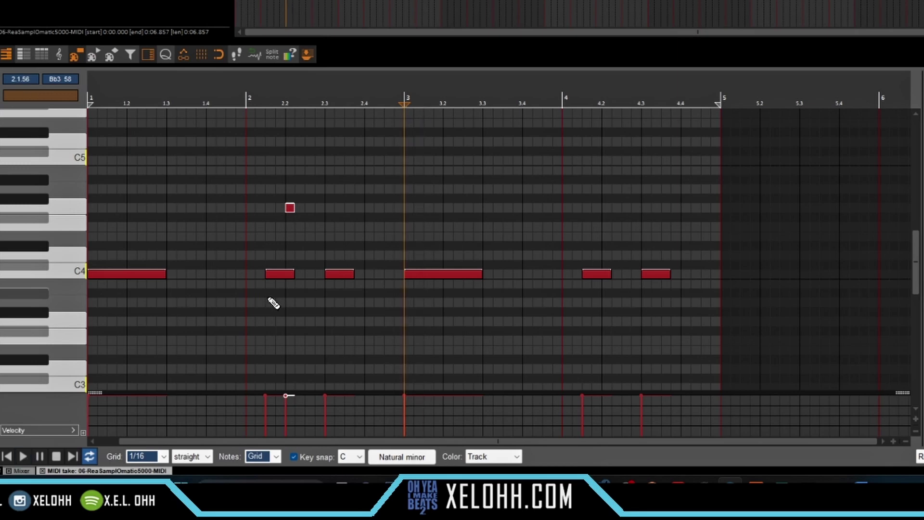
key(space)
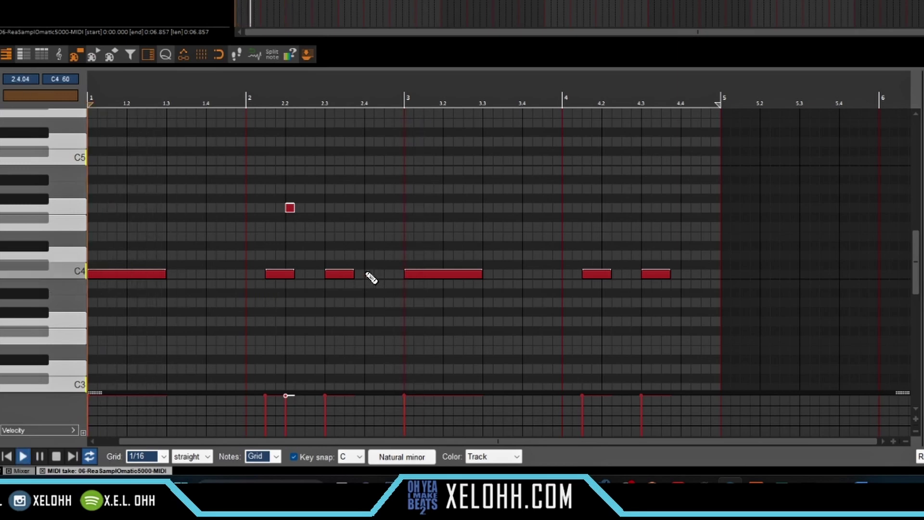
key(space)
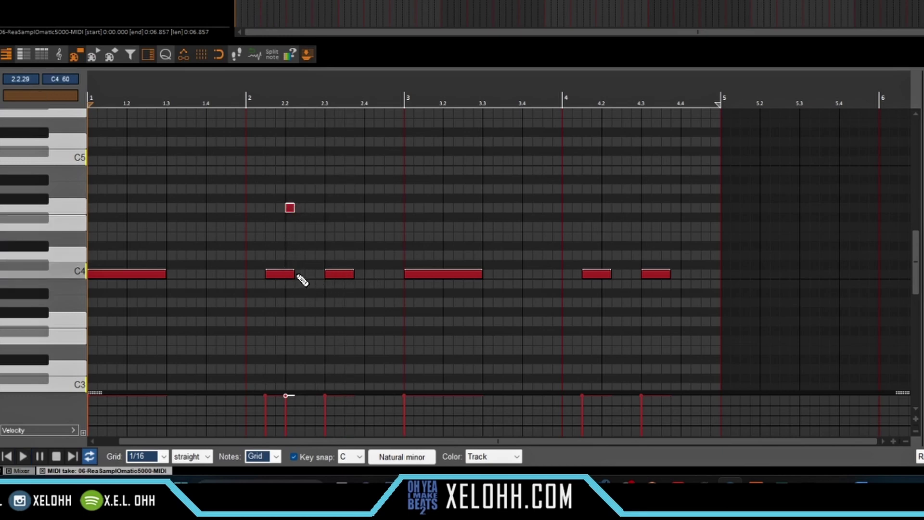
- Lengthen the first C4 in bar 2 to a quarter note and the G4 to an eighth note, and play back the pattern
drag(293, 273, 303, 273)
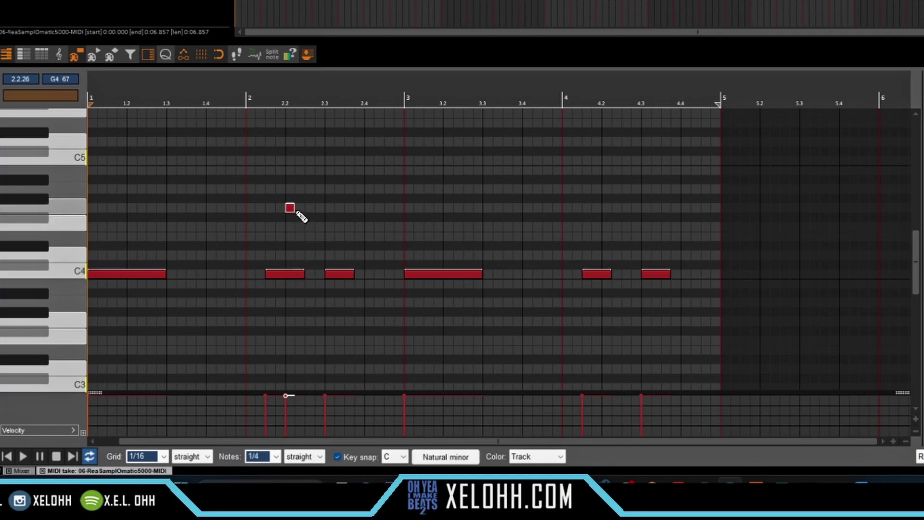
drag(291, 209, 303, 208)
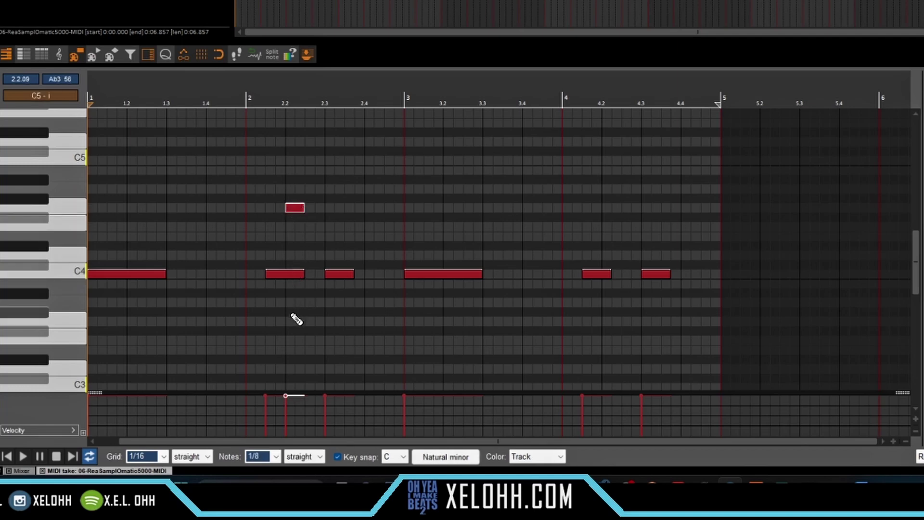
key(space)
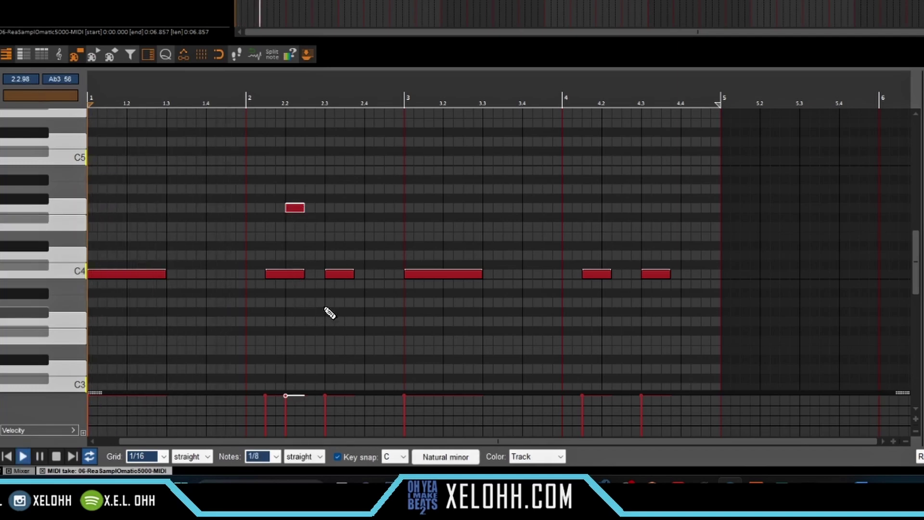
key(space)
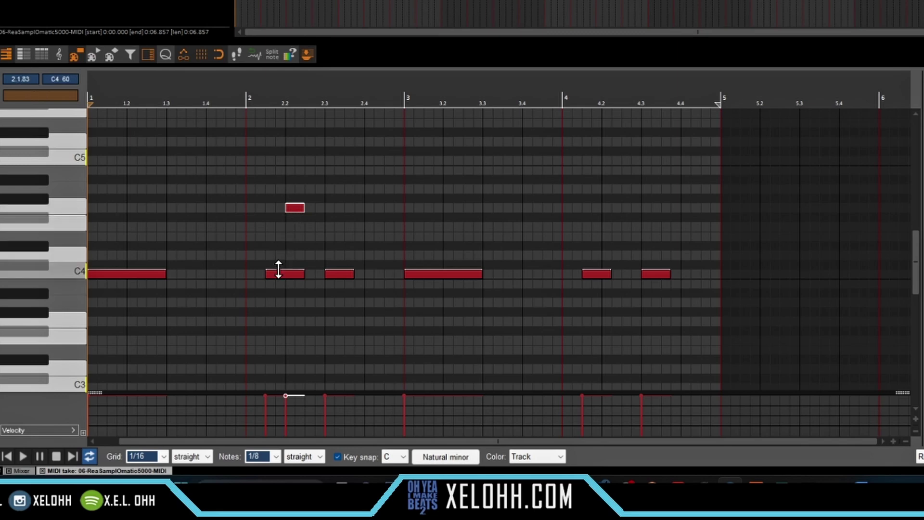
- Add an eighth-note C4 at the very end of bar 2 and split it into two sixteenth notes
click(376, 277)
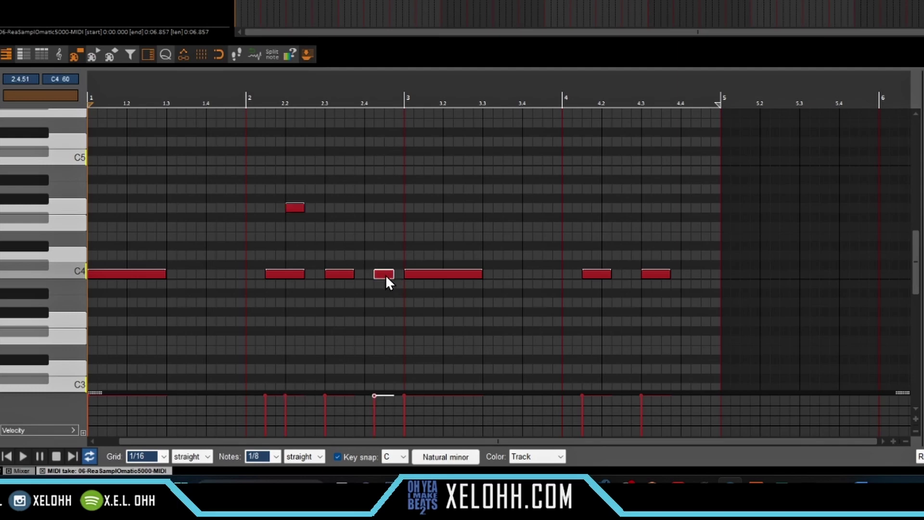
drag(391, 274, 397, 275)
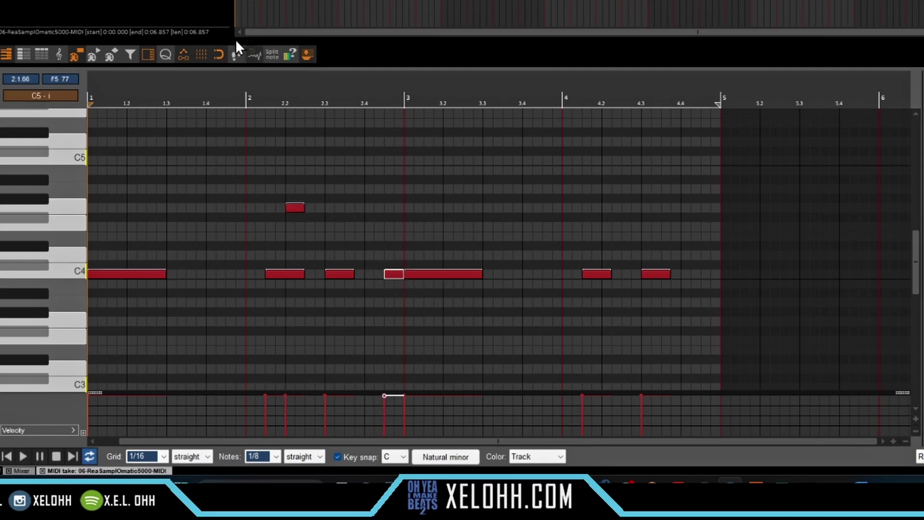
click(255, 53)
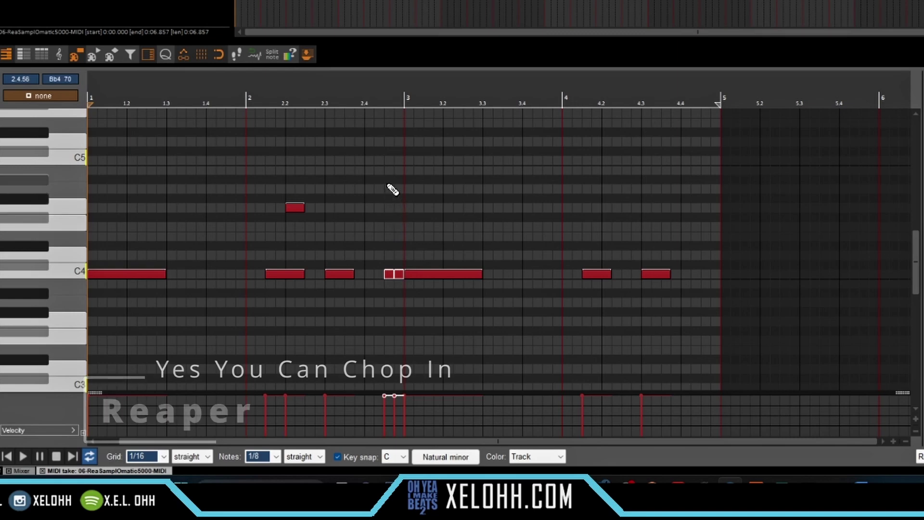
- Copy the two split sixteenth notes up to C5 and lower the first copy to Bb4
click(387, 160)
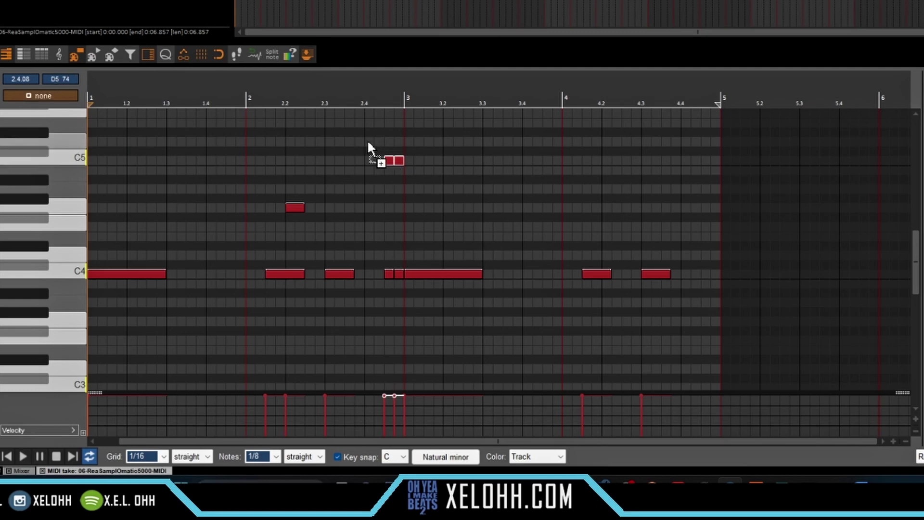
click(387, 163)
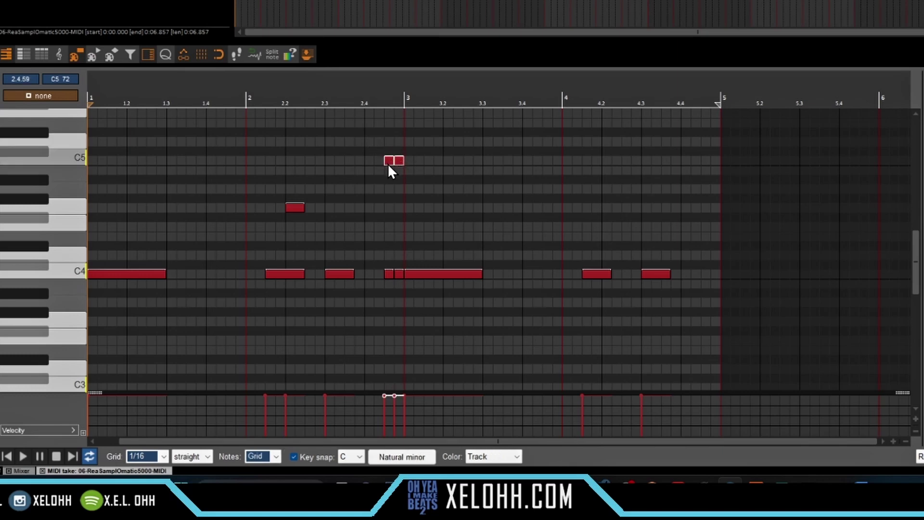
drag(388, 164, 388, 179)
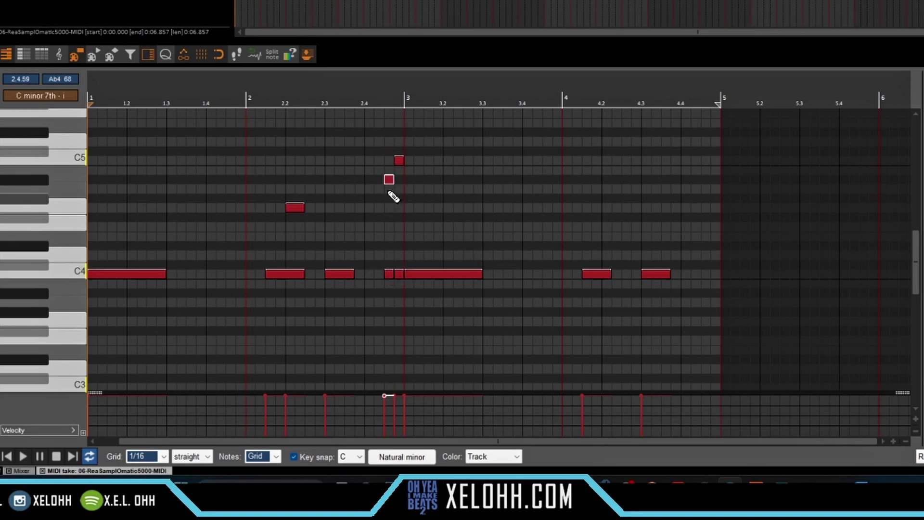
- Trim the starts of the Bb4 and C5 notes at the end of bar 2 slightly past the C4 starts, and play back
ctrl+click(399, 159)
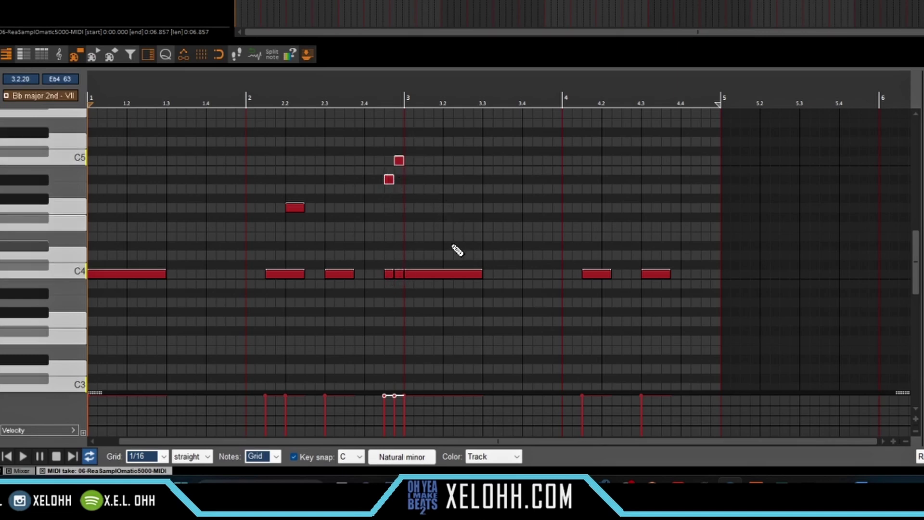
scroll(452, 217, up, 3)
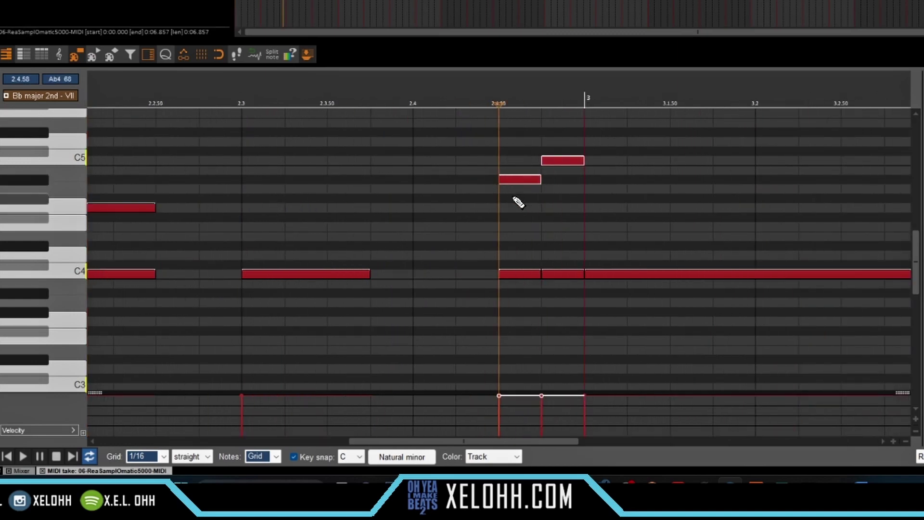
mouse_move(501, 179)
mouse_down()
mouse_move(525, 183)
mouse_move(506, 187)
mouse_up()
drag(507, 189, 506, 190)
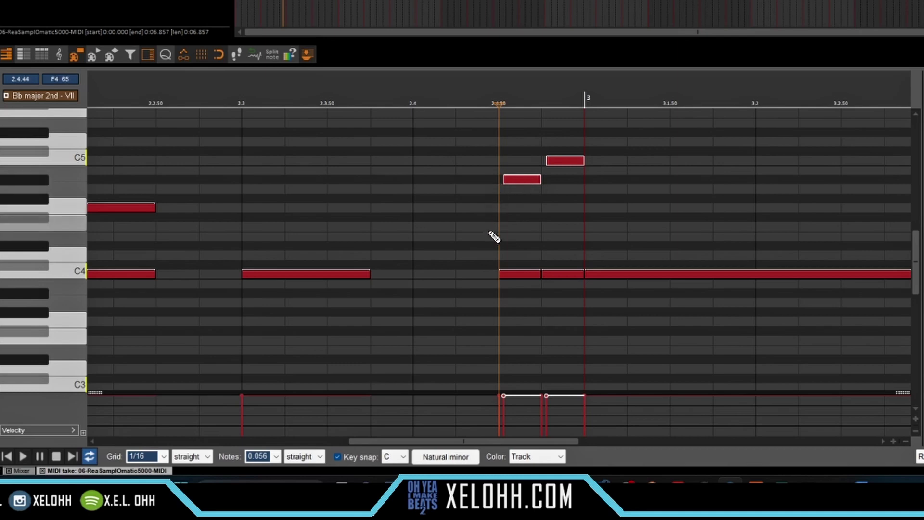
key(space)
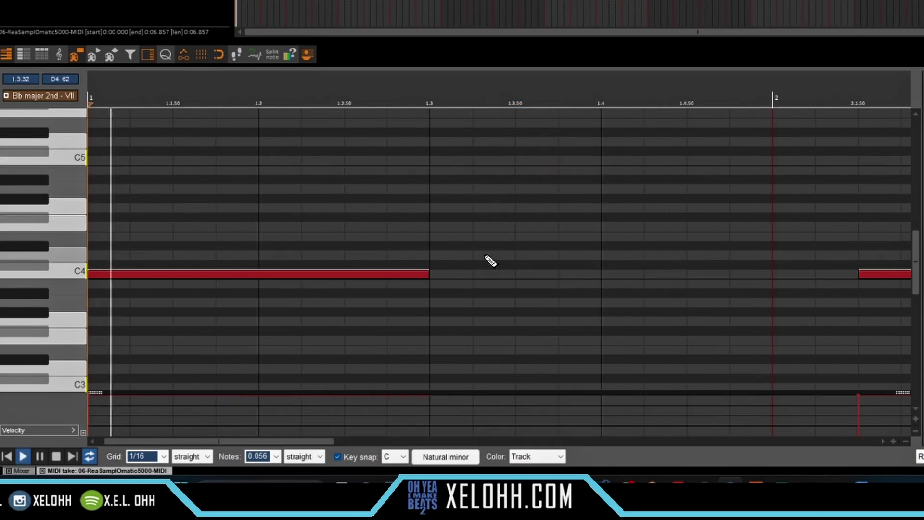
scroll(462, 243, down, 2)
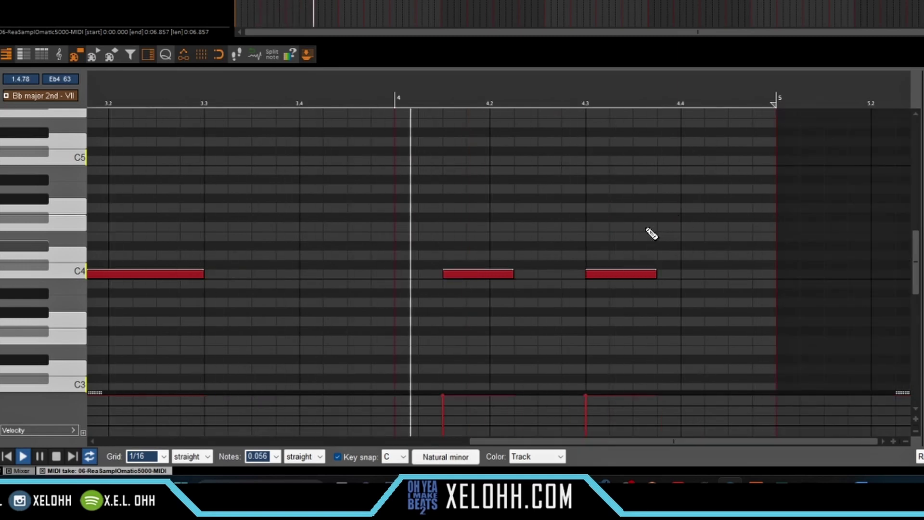
key(space)
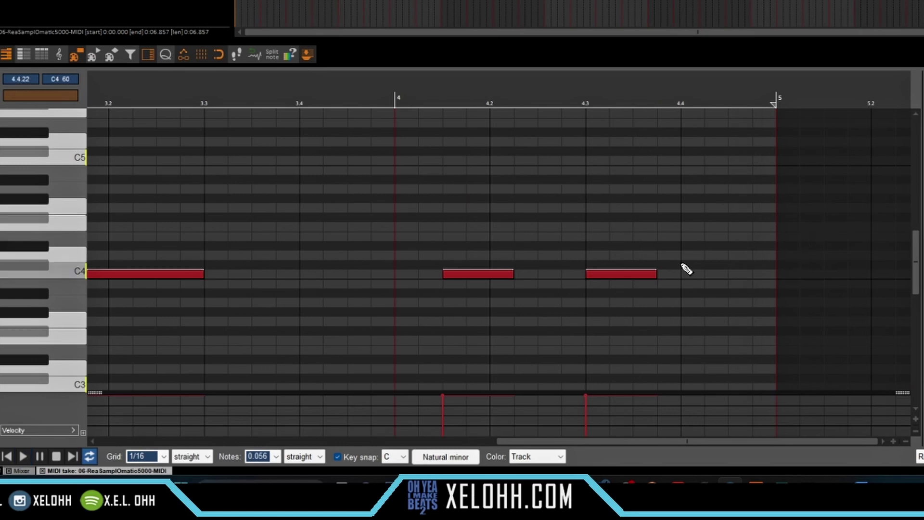
- Add an eighth-note Bb3 under the second half of beat 3.2, ending with the long C4, and play back the pattern
scroll(577, 337, down, 1)
drag(460, 441, 384, 441)
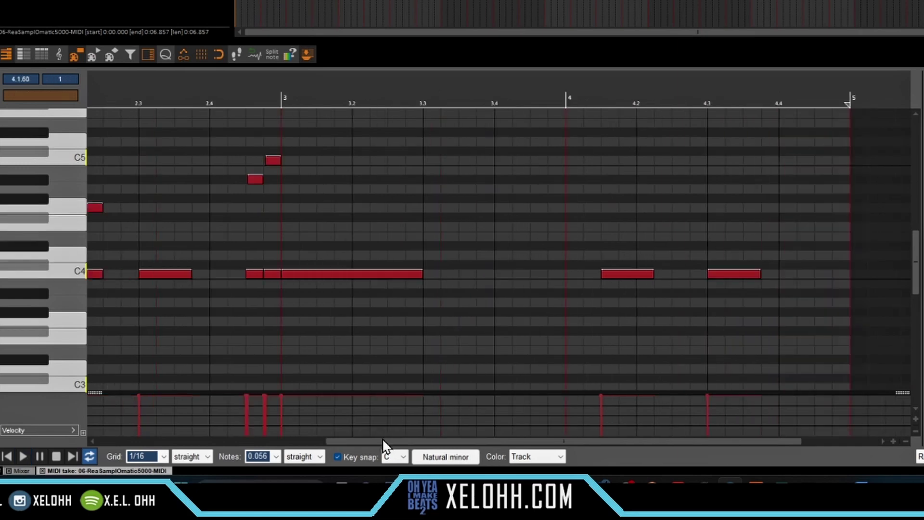
drag(384, 441, 347, 441)
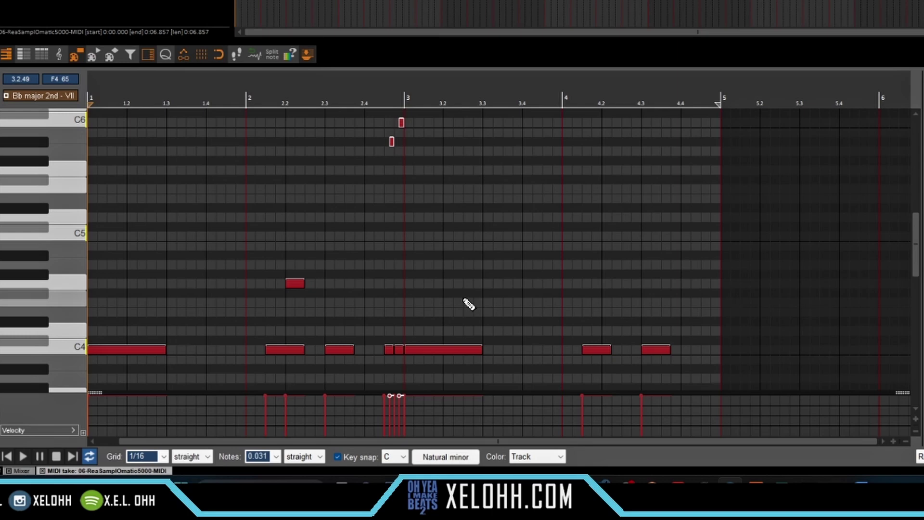
click(456, 368)
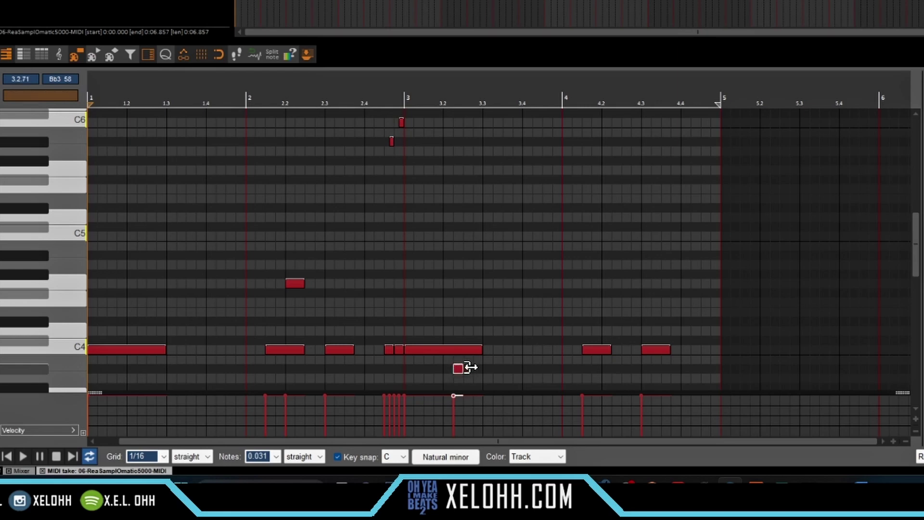
drag(474, 369, 478, 368)
scroll(514, 345, down, 2)
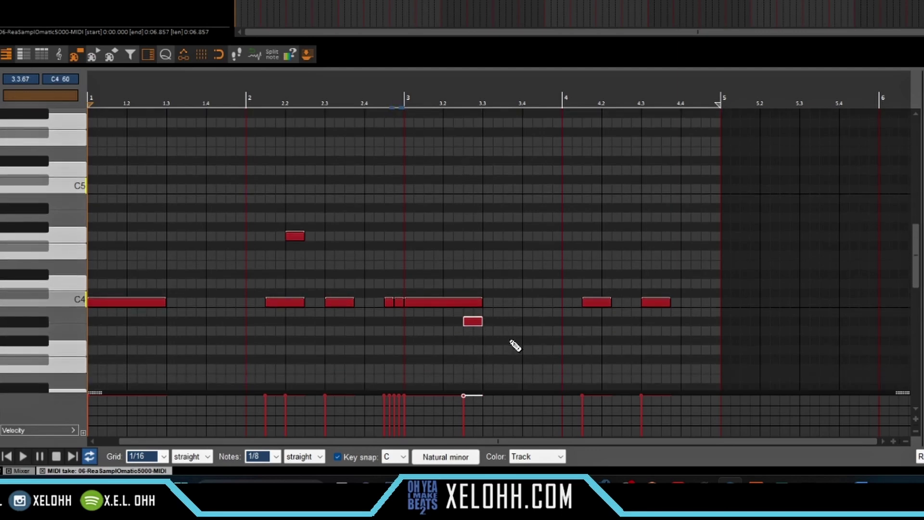
key(space)
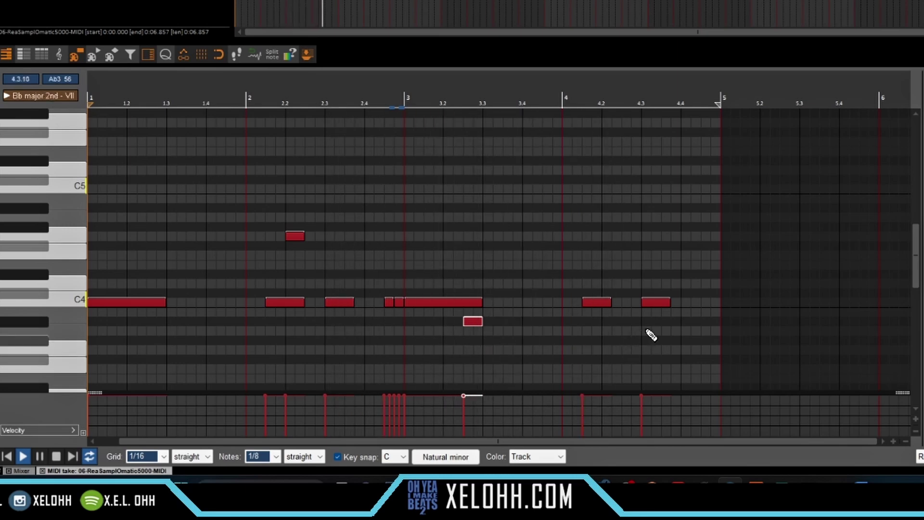
key(space)
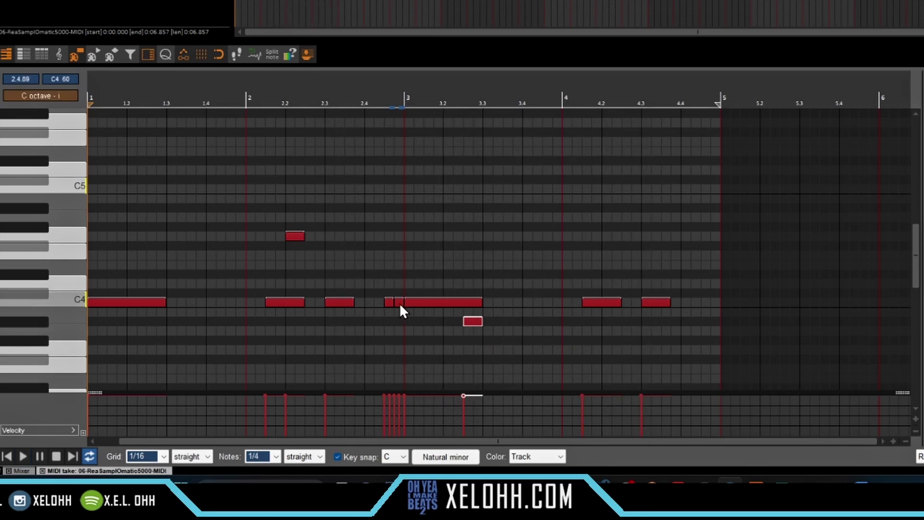
- Merge the two C4 sixteenths at the end of bar 2 into an eighth note under a single, slightly delayed C6, and play back
double_click(399, 303)
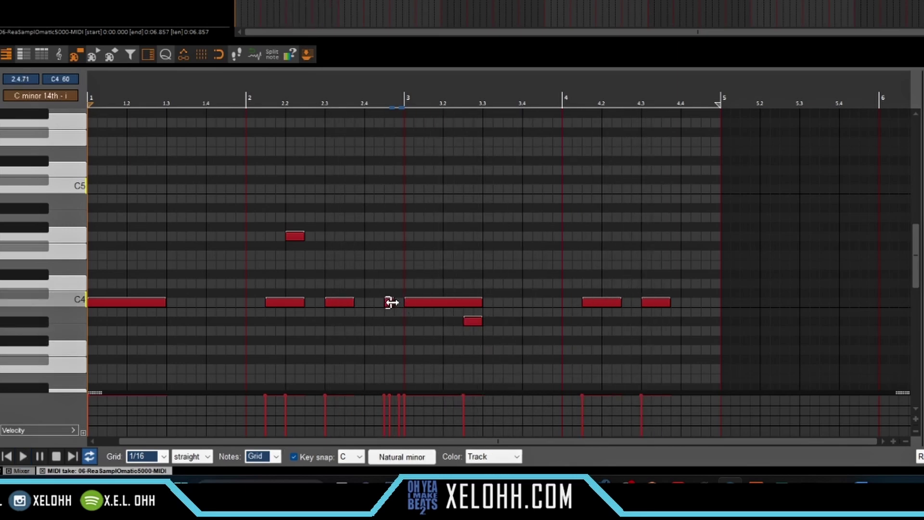
click(395, 302)
scroll(394, 246, up, 3)
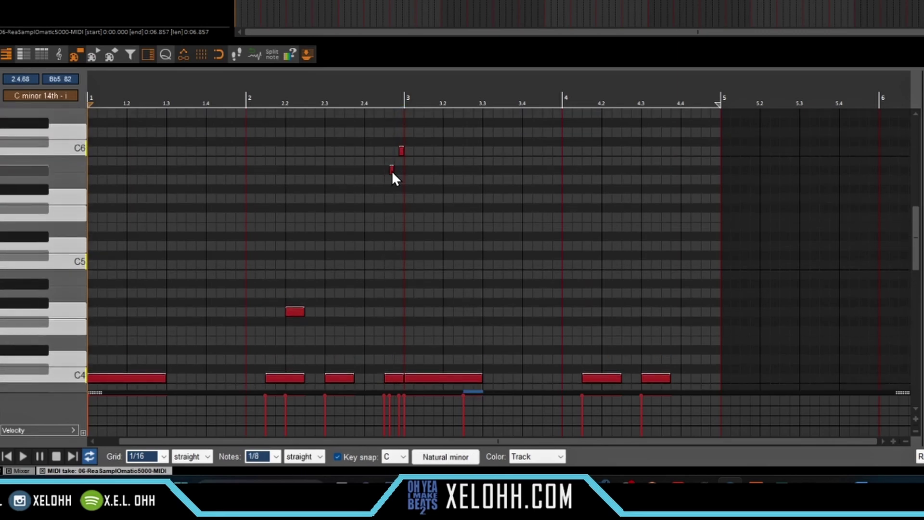
drag(391, 170, 396, 124)
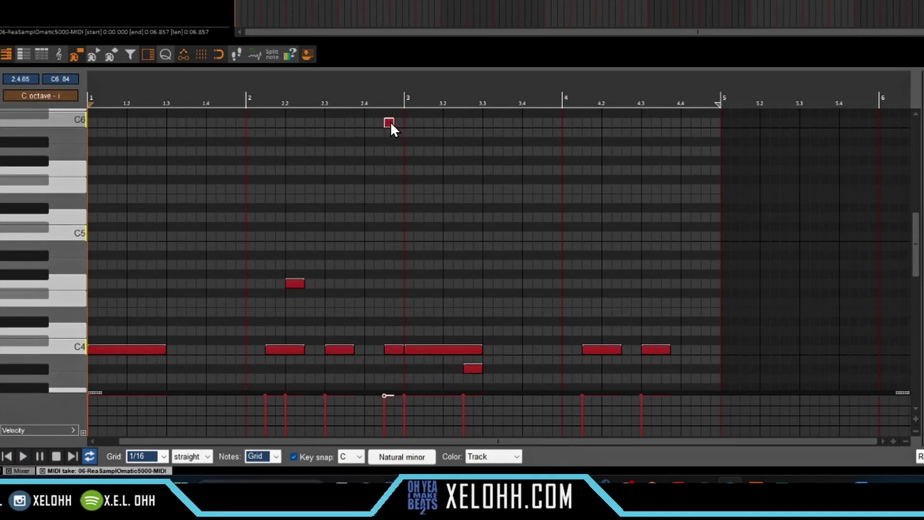
click(394, 122)
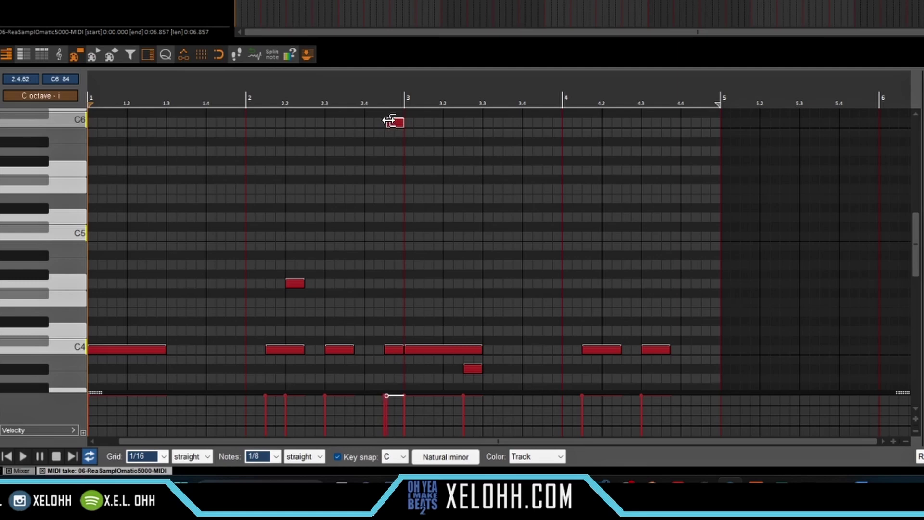
key(space)
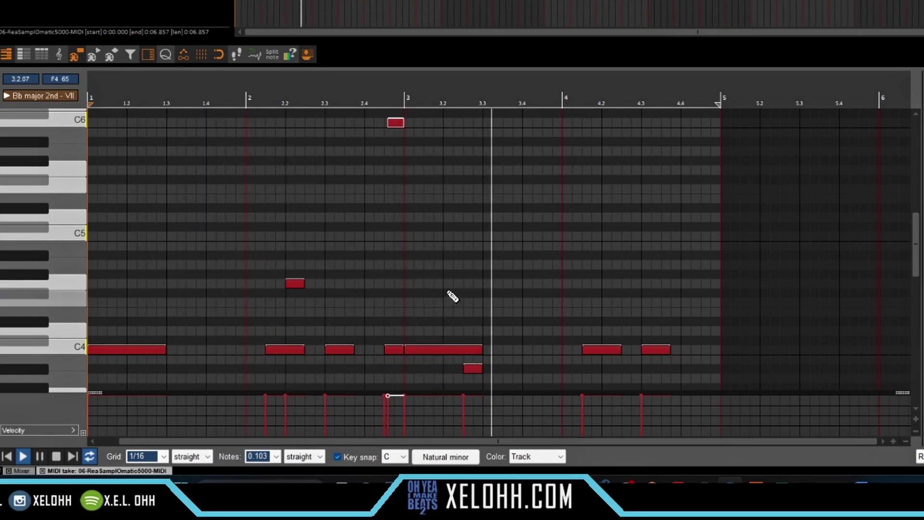
scroll(537, 275, down, 3)
scroll(582, 276, down, 4)
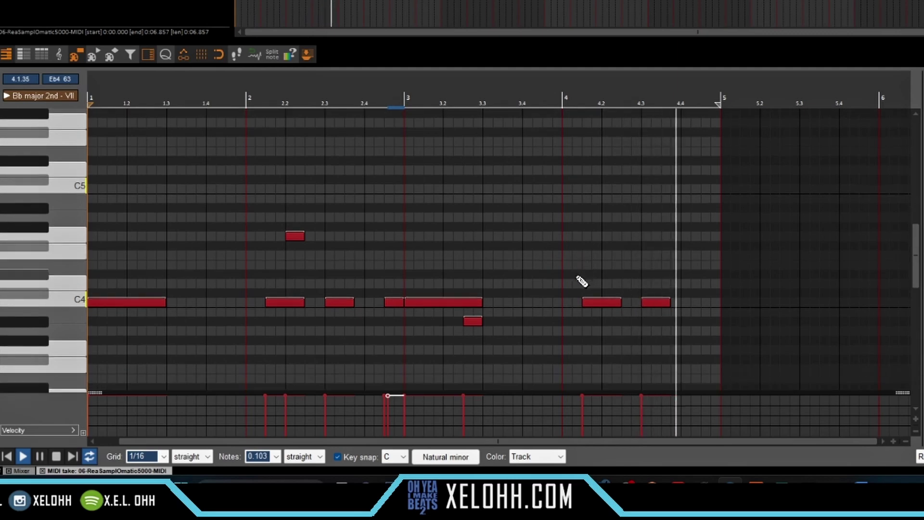
key(space)
- Add a short G4 at 4.2 and an eighth-note C5 ending at 4.4, extend the last C4 to a quarter note, and play back
click(605, 218)
click(659, 170)
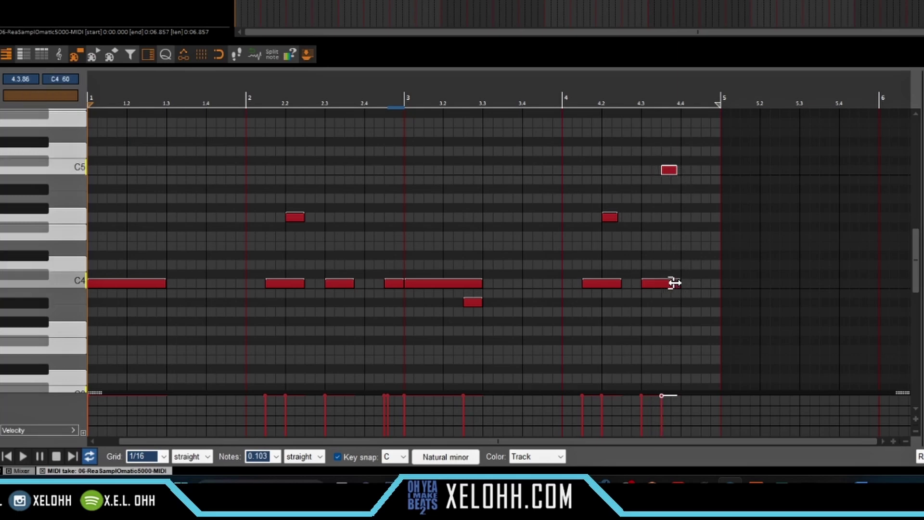
drag(674, 283, 680, 283)
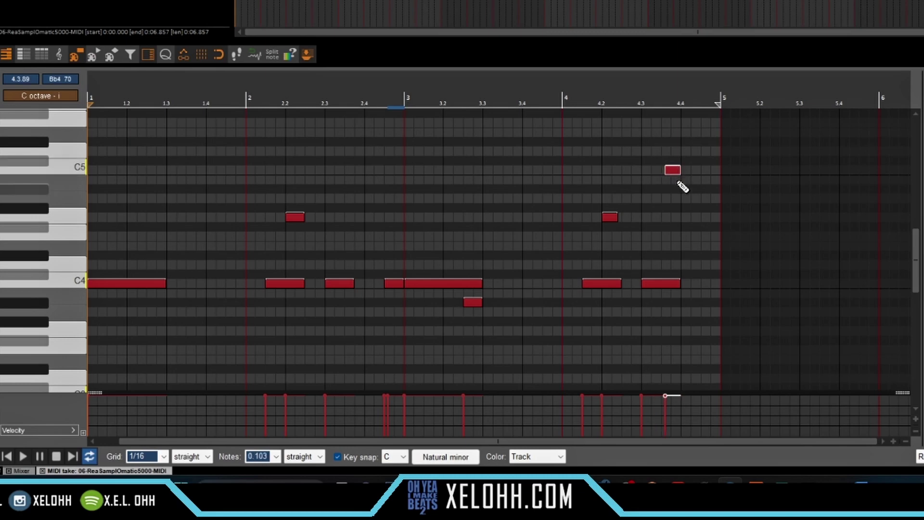
drag(665, 170, 668, 170)
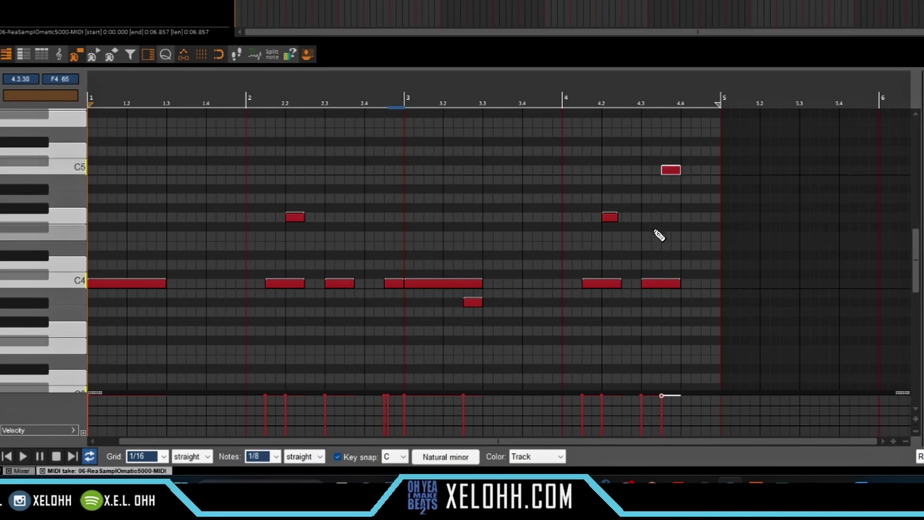
scroll(688, 303, up, 2)
scroll(698, 307, up, 2)
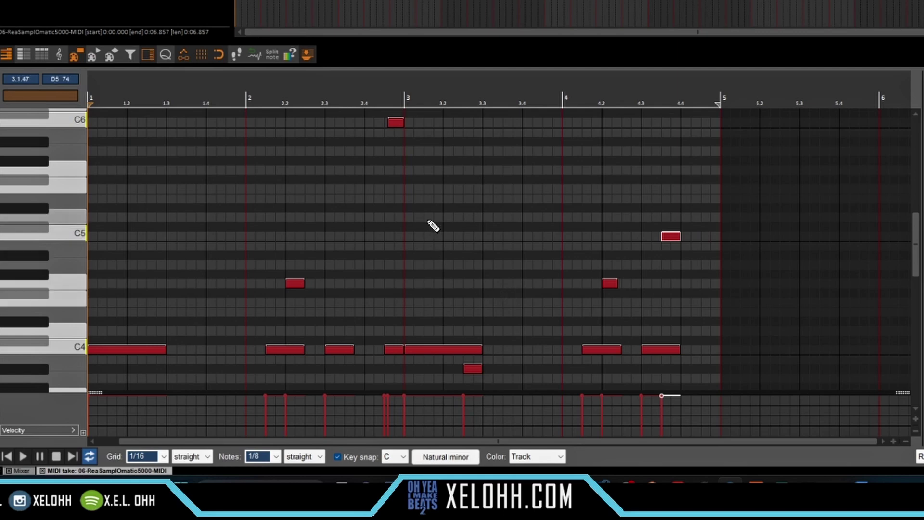
key(space)
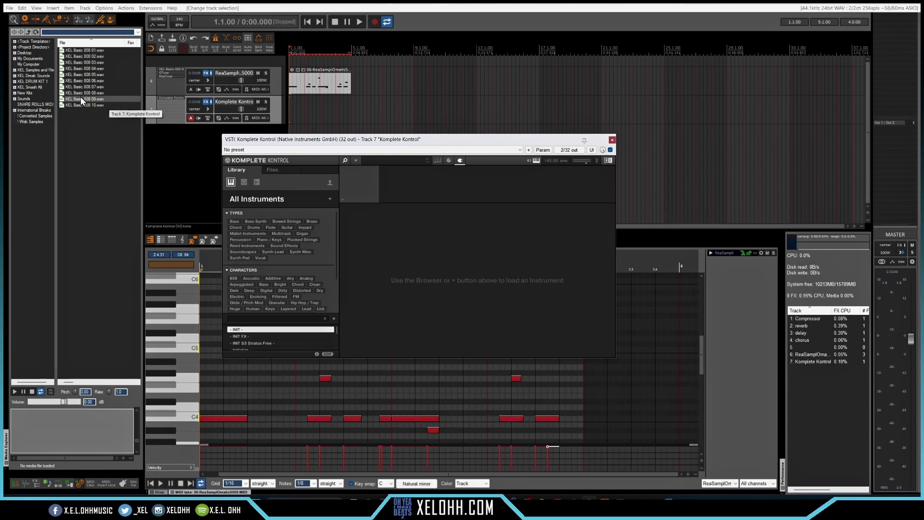
- Load XEL Basic 808 09.wav into the Komplete Kontrol sampler and set its envelope type to ADSR
drag(80, 97, 417, 254)
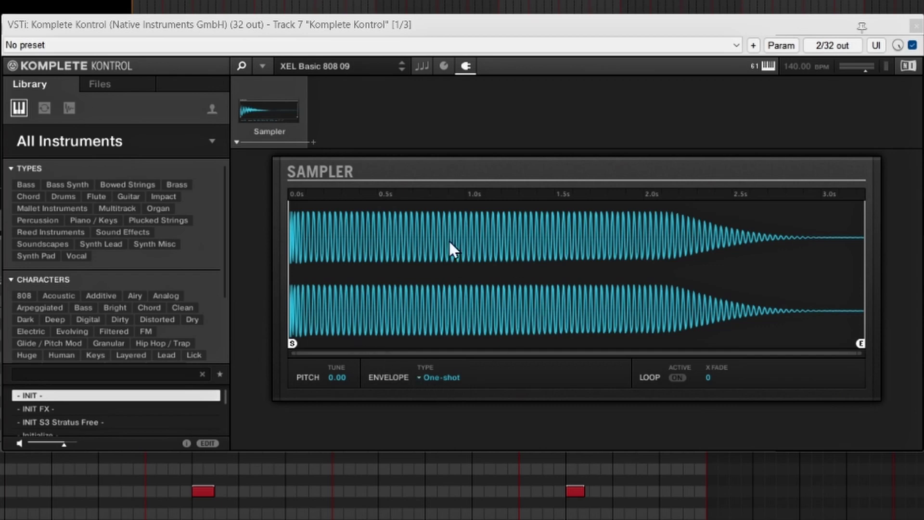
click(420, 378)
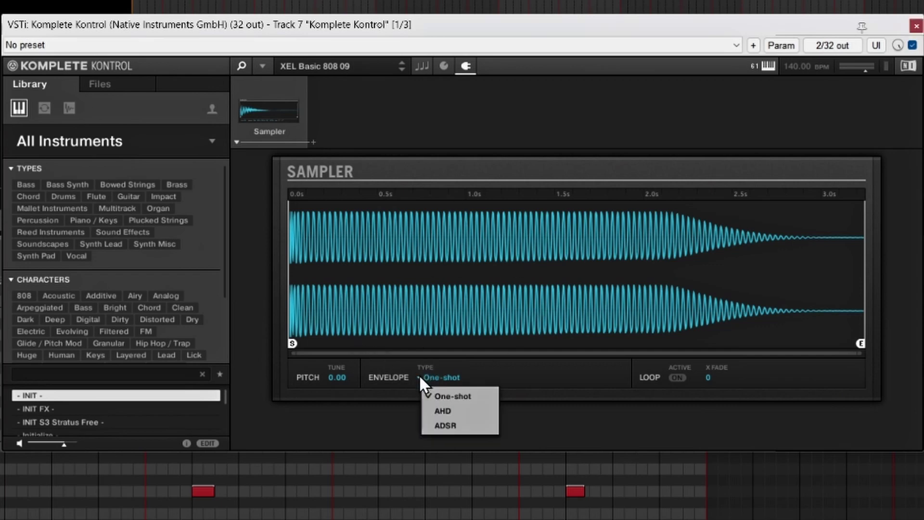
click(455, 426)
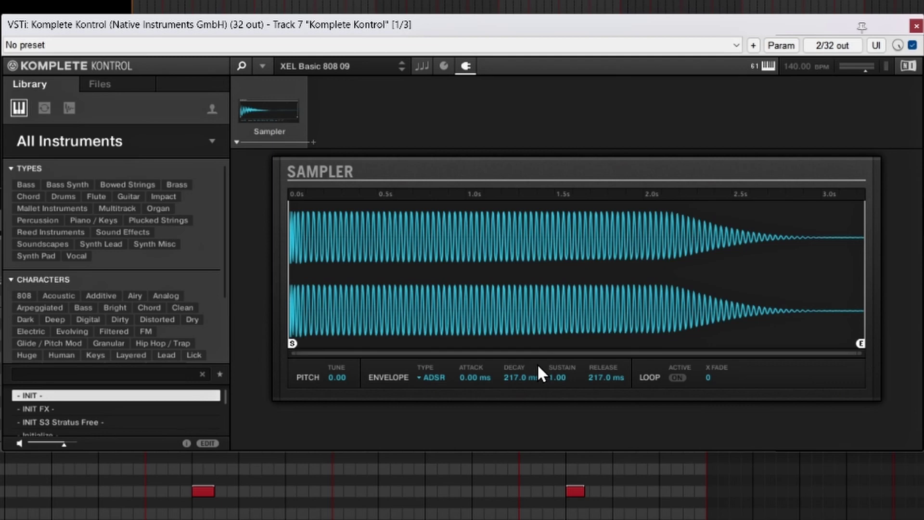
- Activate the sampler's loop and set its region from about 1.71 s to 1.83 s, with both boundaries in waveform troughs
click(678, 378)
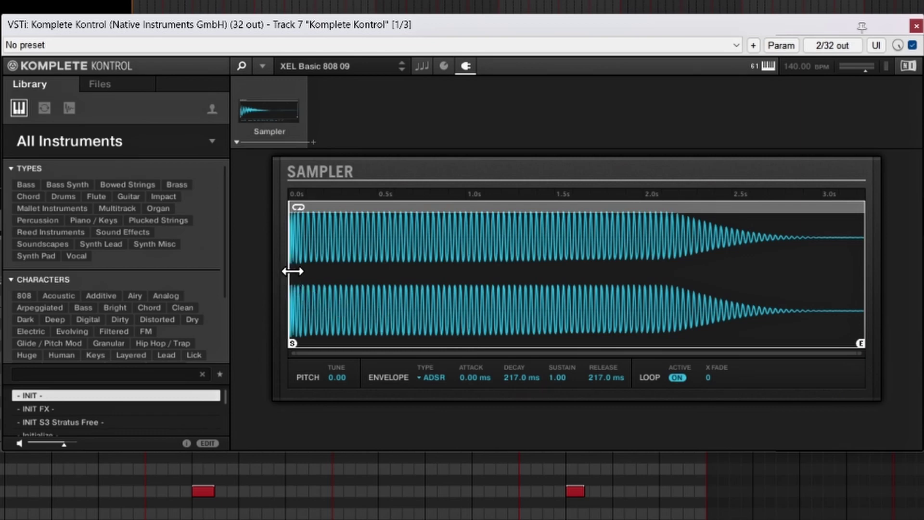
drag(290, 274, 592, 294)
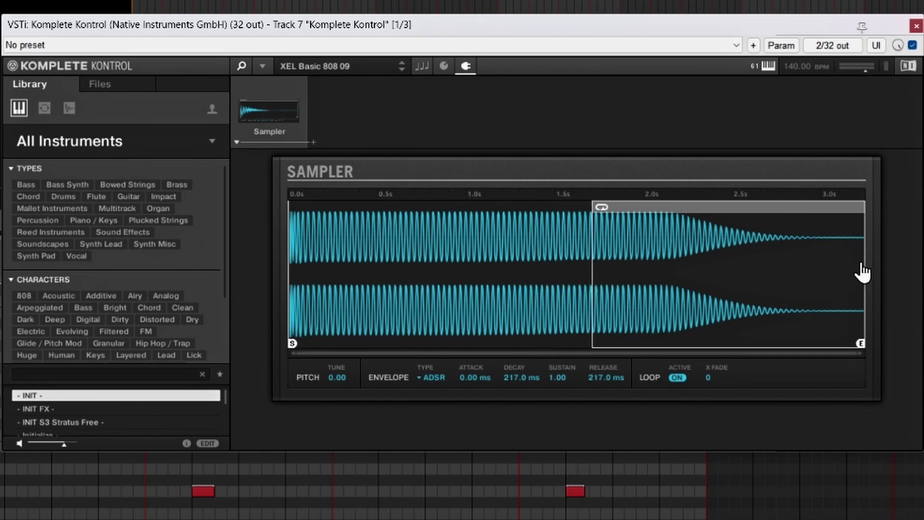
drag(864, 262, 619, 272)
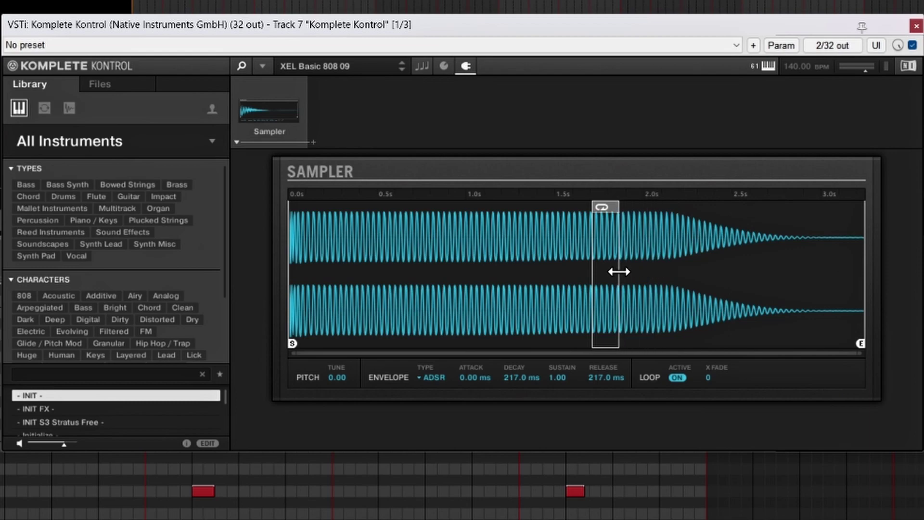
scroll(601, 340, up, 10)
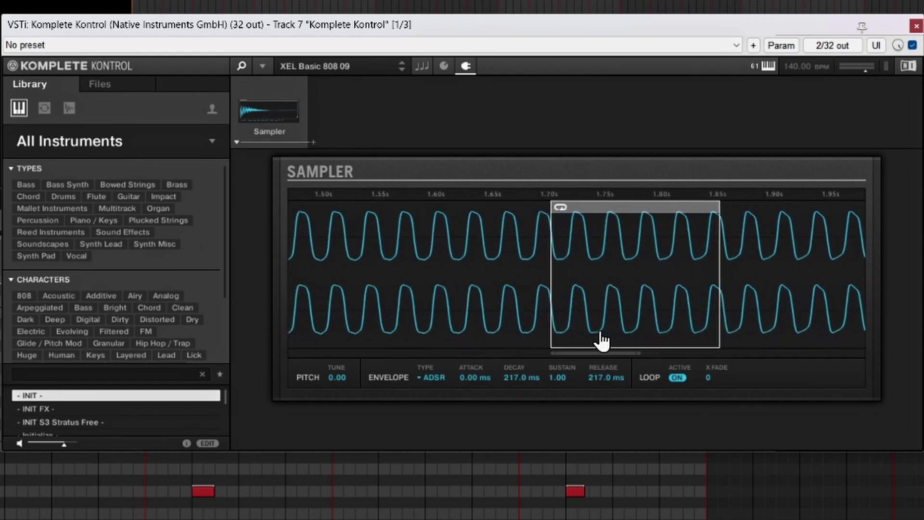
scroll(602, 340, up, 2)
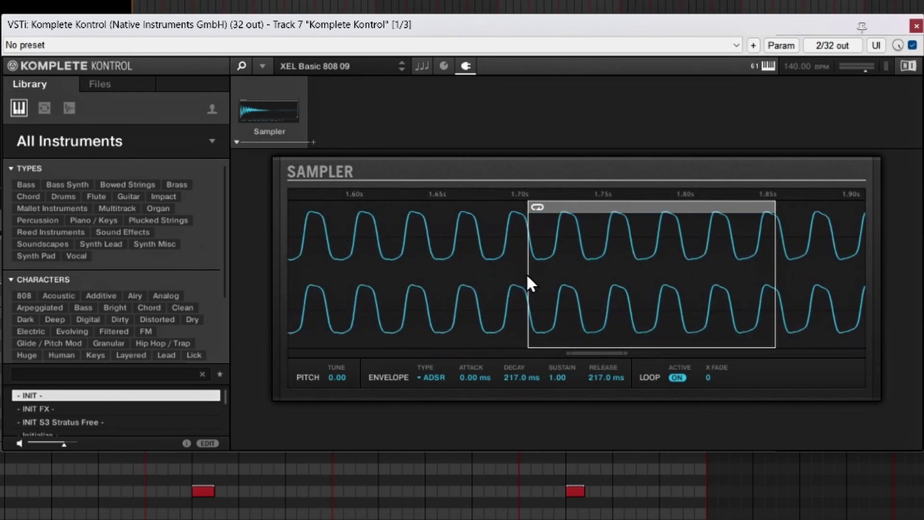
drag(528, 273, 540, 273)
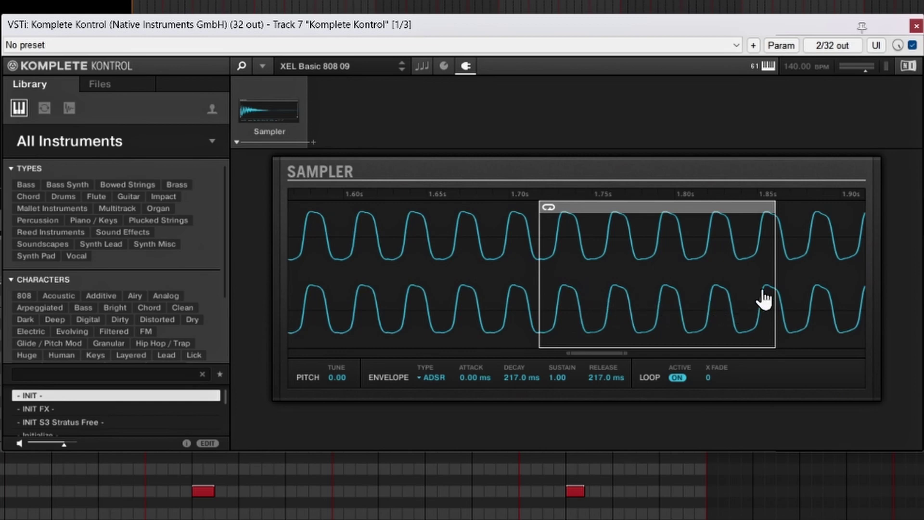
drag(775, 266, 741, 264)
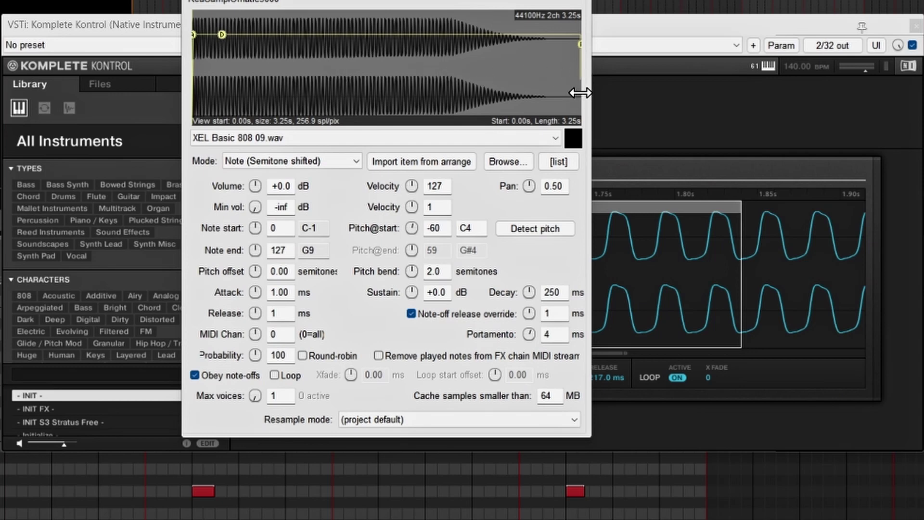
- Shorten the sample playback in ReaSamplOmatic5000 to a length of 1.27 s and enable looping
drag(581, 93, 343, 91)
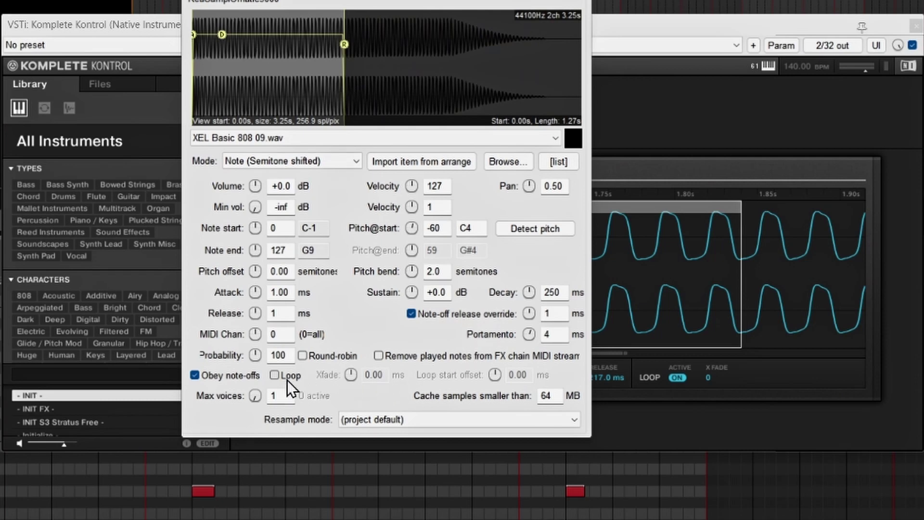
click(273, 378)
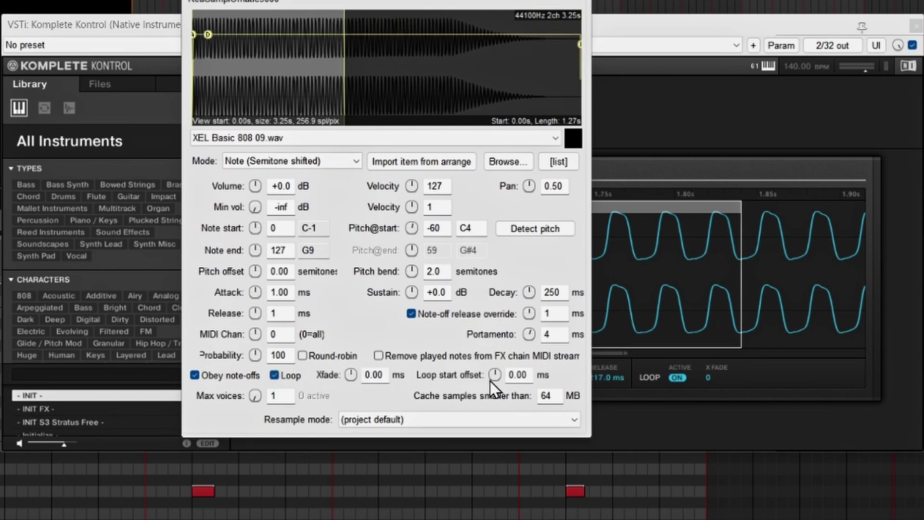
- Set the ReaSamplOmatic5000 loop start offset to about 1139 ms and trim the sample length to 1.26 s, aligning both with the waveform cycles
drag(498, 377, 498, 353)
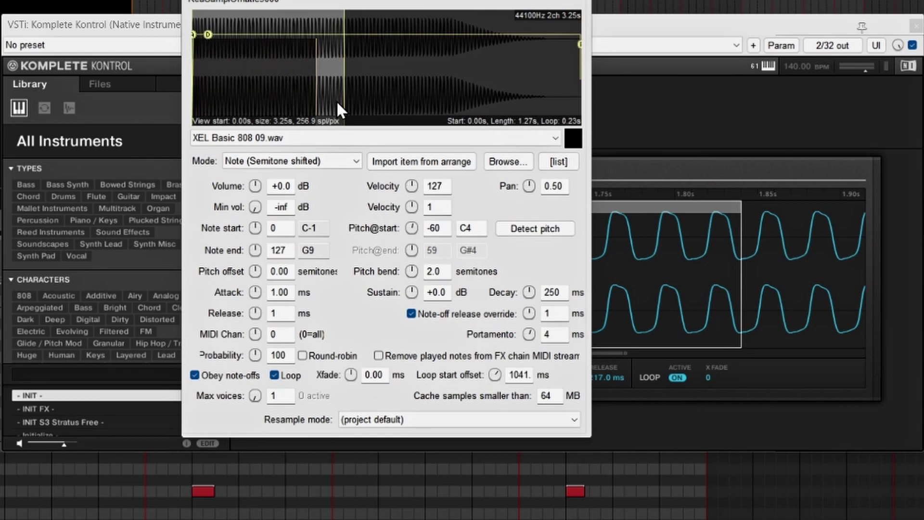
scroll(336, 103, up, 5)
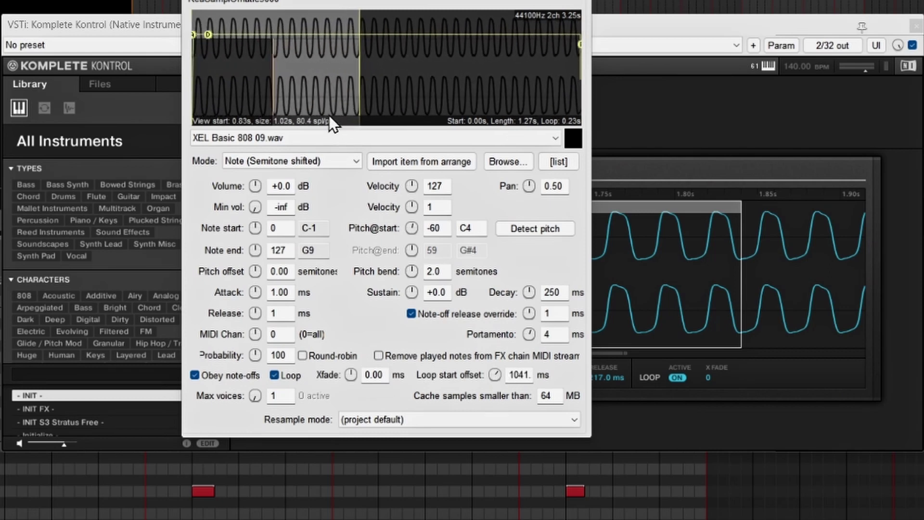
scroll(322, 108, up, 3)
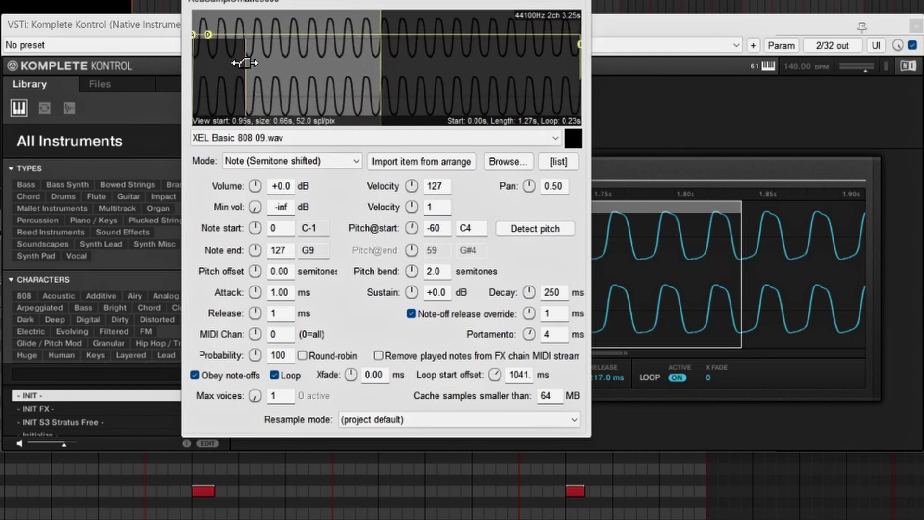
drag(246, 71, 303, 81)
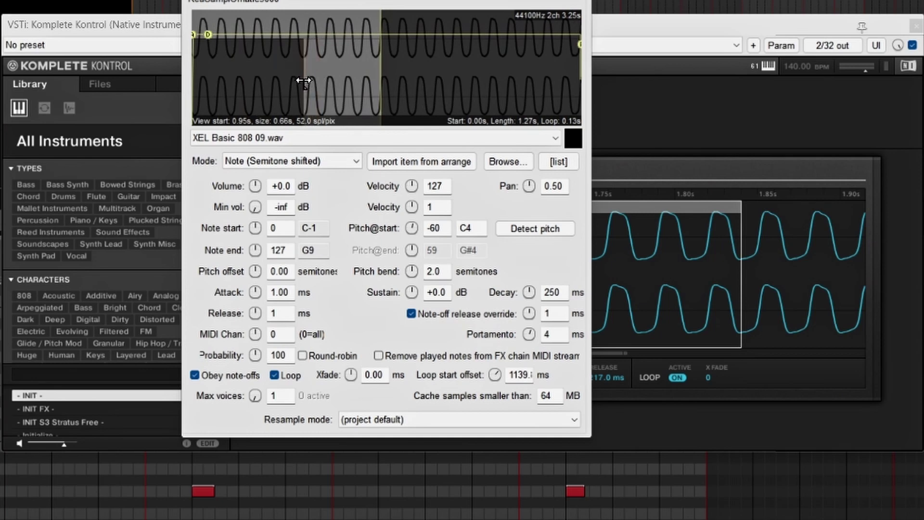
drag(380, 77, 378, 78)
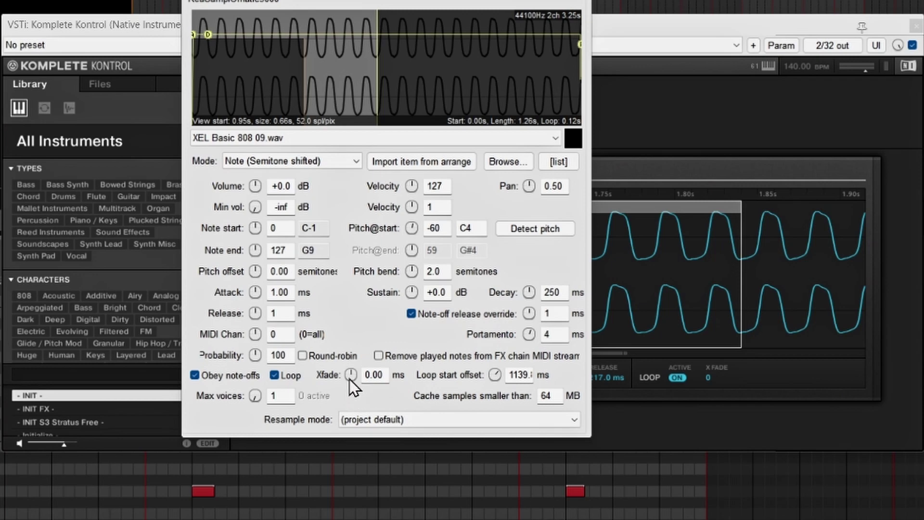
- Try a loop crossfade of 12.35 ms and reset it to 0.00 ms
drag(351, 376, 351, 362)
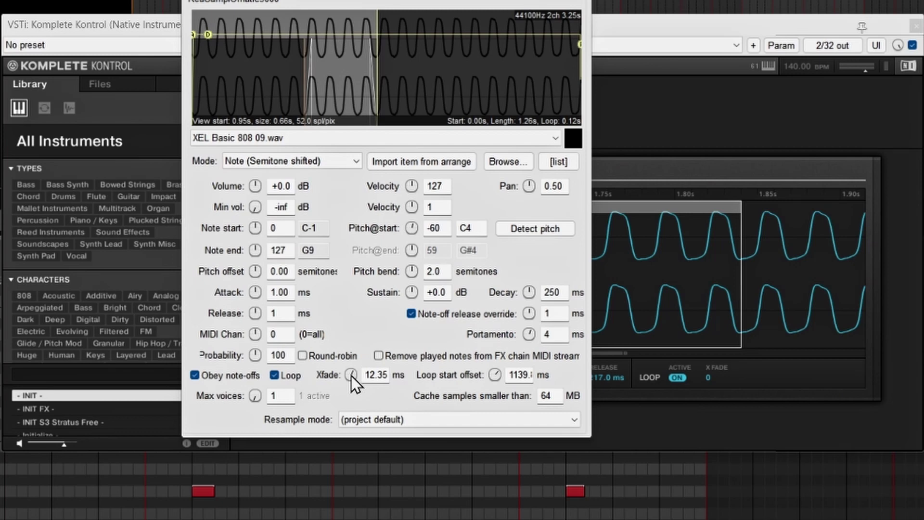
drag(351, 376, 351, 399)
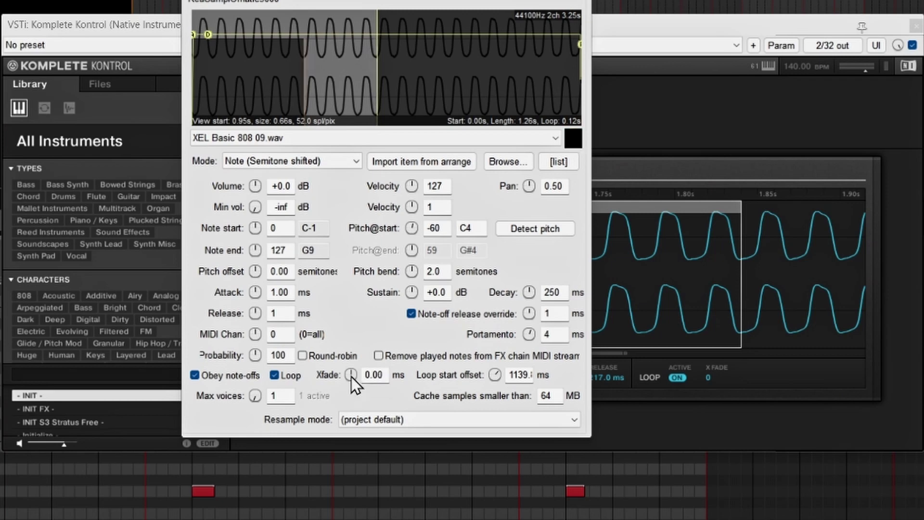
- Shift the loop end slightly earlier to fine-tune it within its waveform cycle, and close the ReaSamplOmatic5000 window
scroll(365, 111, up, 5)
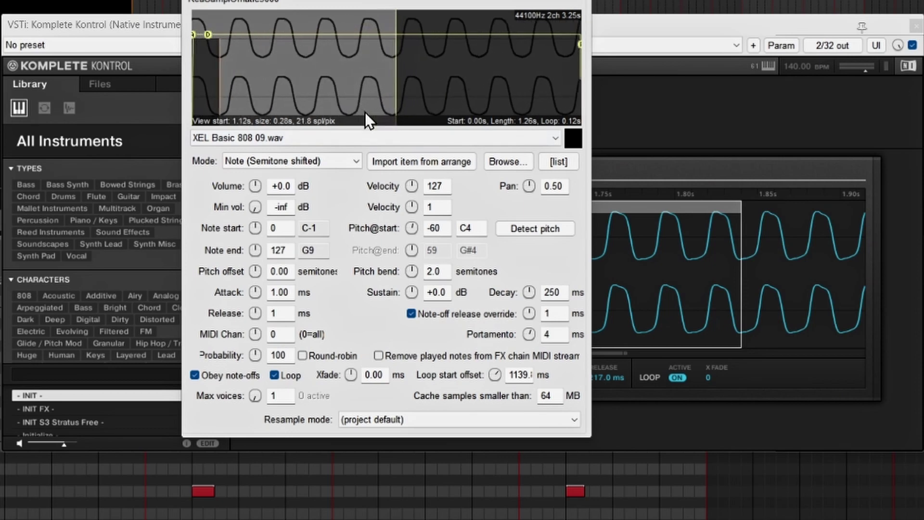
scroll(366, 111, up, 1)
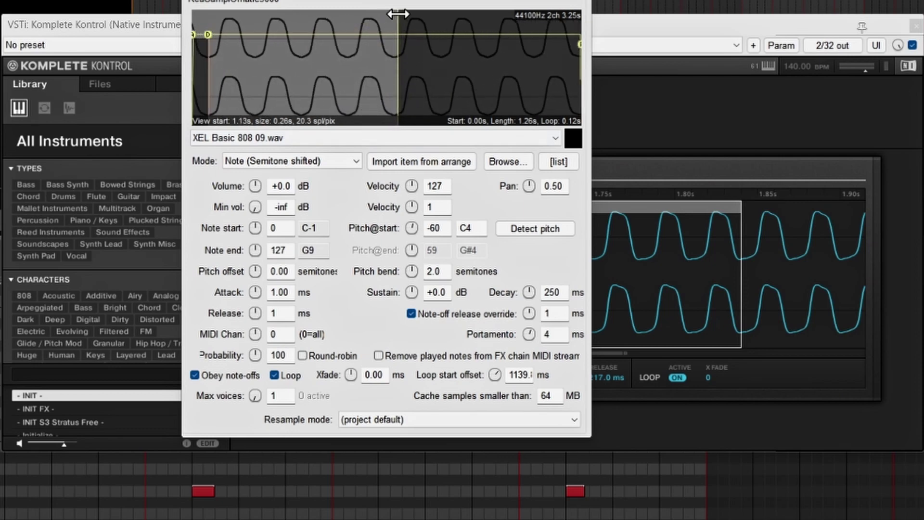
mouse_move(396, 18)
mouse_down()
mouse_move(384, 19)
mouse_move(392, 19)
mouse_up()
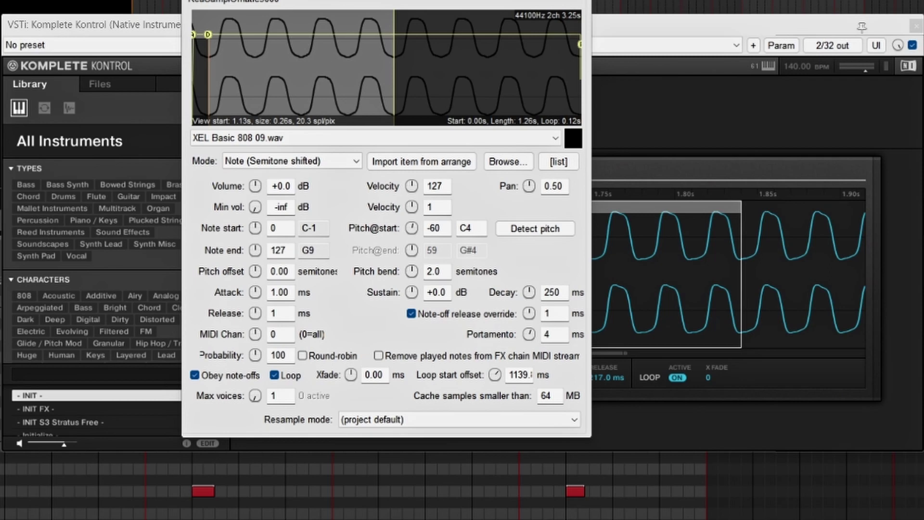
key(Escape)
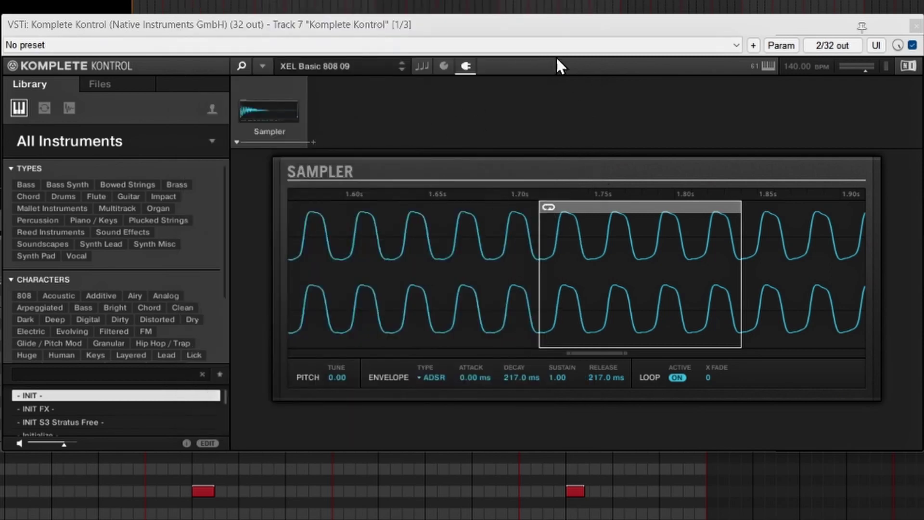
- Set the Komplete Kontrol sampler's polyphony to Legato and raise its Glide slightly
click(565, 27)
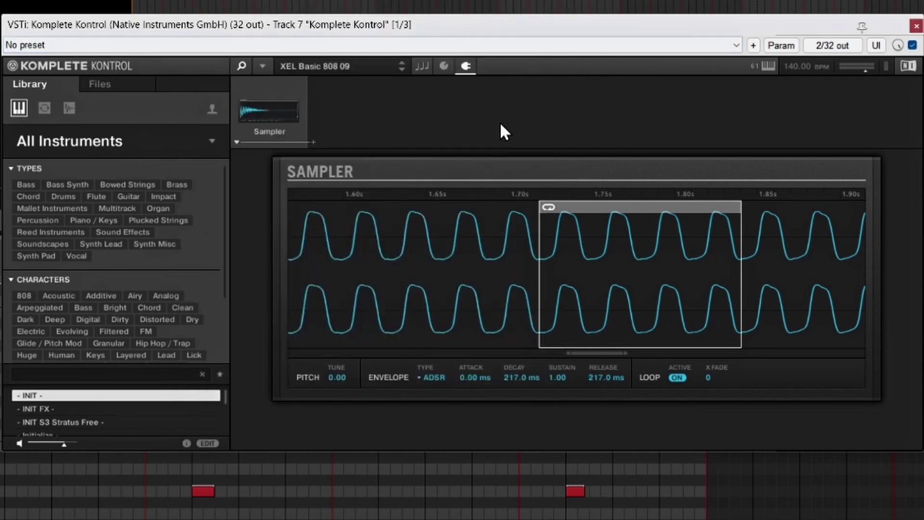
click(444, 67)
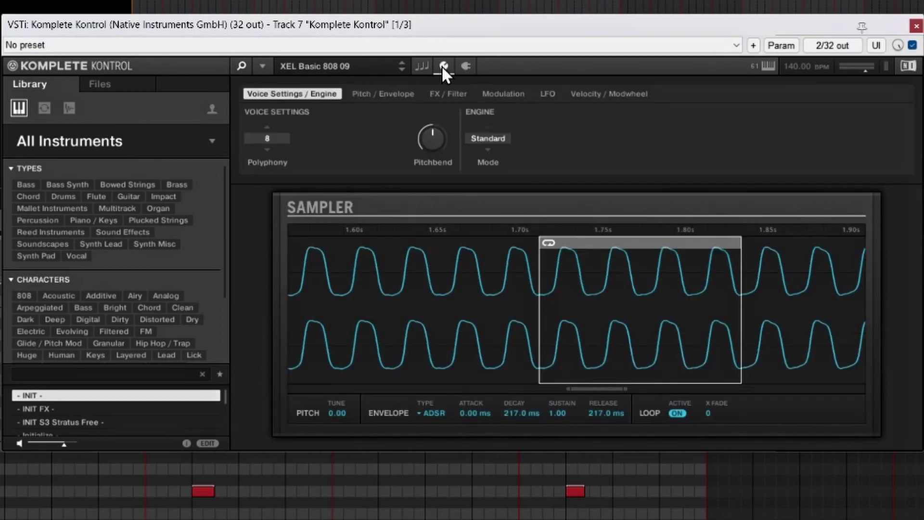
scroll(267, 138, up, 8)
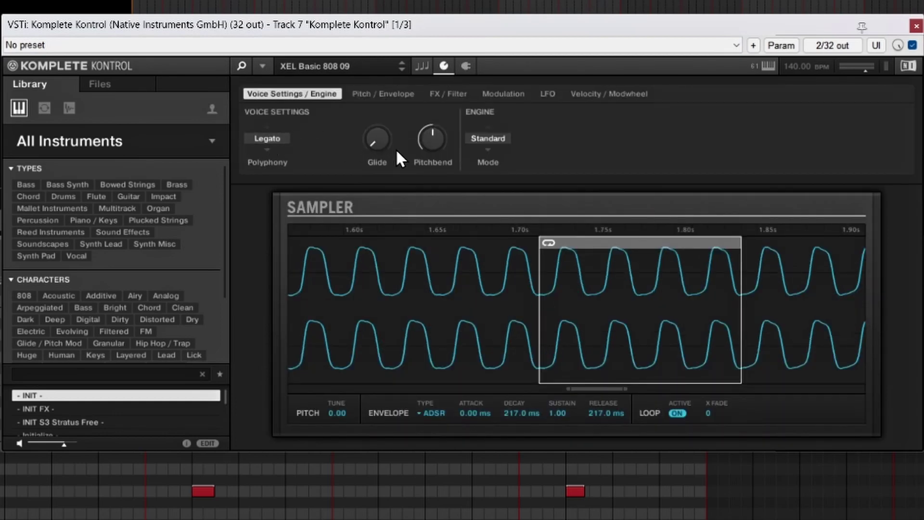
drag(377, 140, 377, 135)
drag(377, 135, 376, 137)
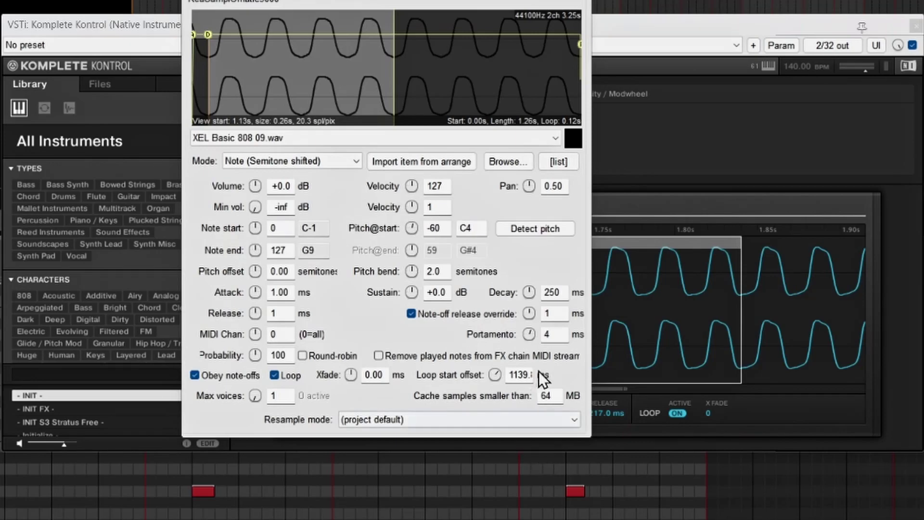
- Deactivate the Komplete Kontrol sampler's loop and close both plugin windows
click(581, 0)
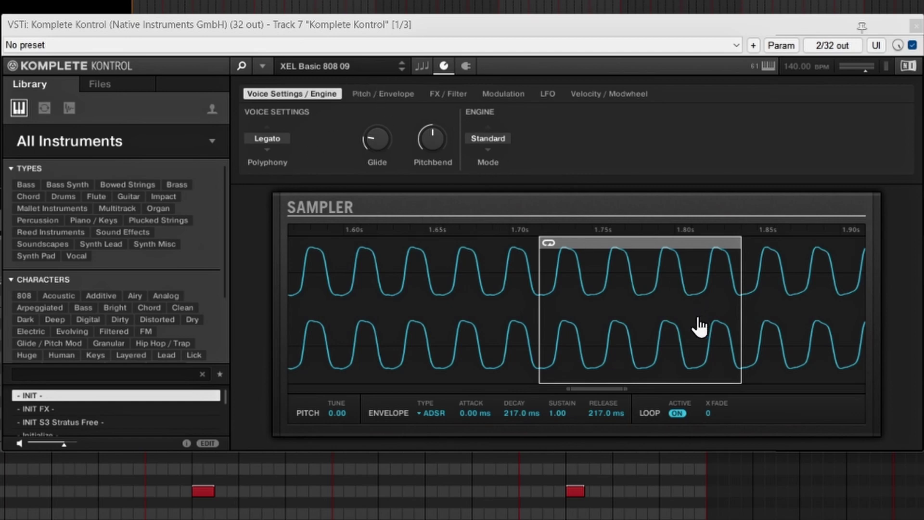
click(677, 412)
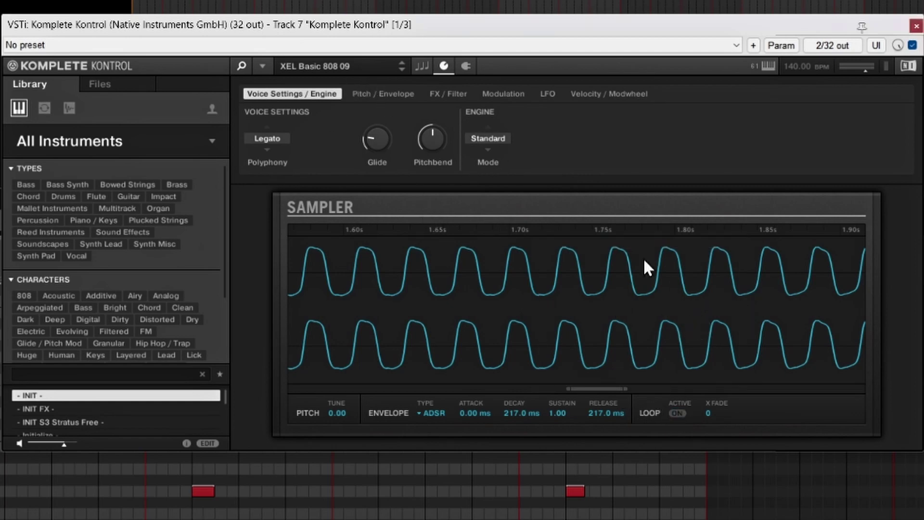
click(916, 26)
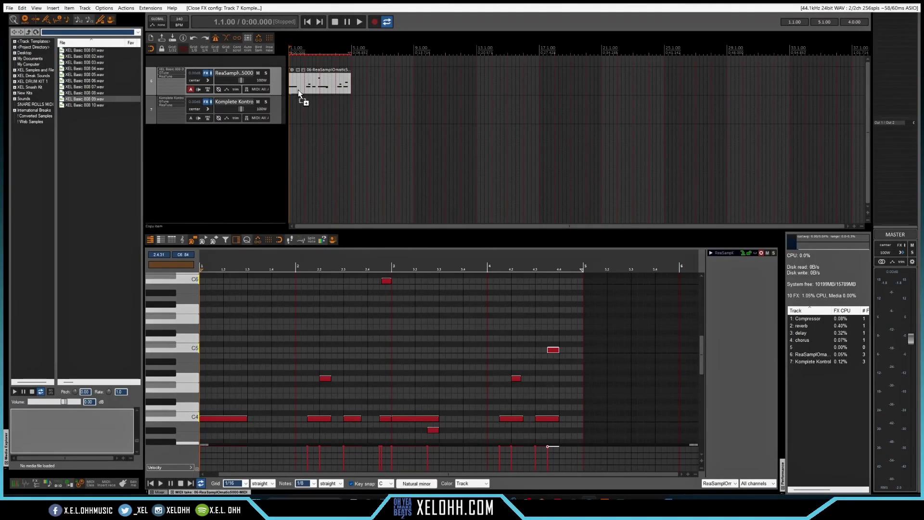
- Copy the 808 MIDI item onto the Komplete Kontrol track, solo that track and play the pattern back
drag(298, 90, 299, 101)
click(266, 102)
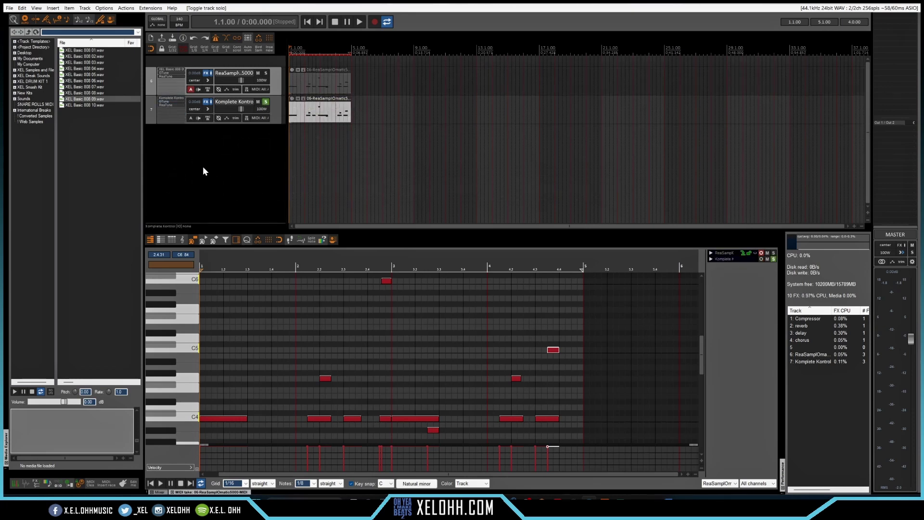
key(space)
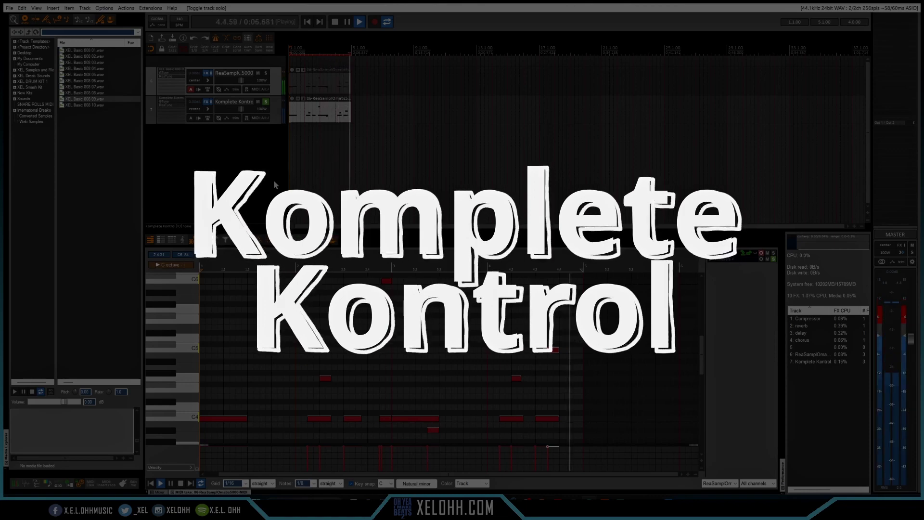
key(space)
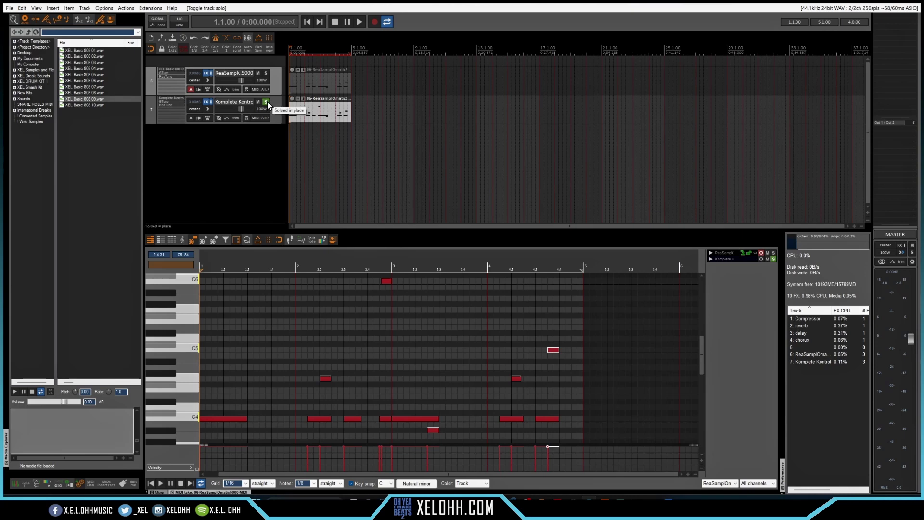
- Switch the solo from the Komplete Kontrol track to the ReaSamplOmatic5000 track and play the same pattern for comparison
click(266, 103)
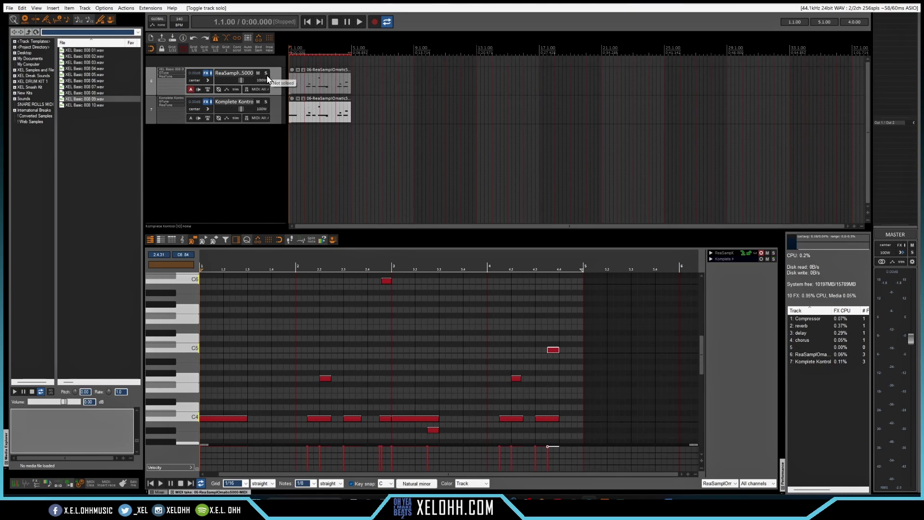
click(267, 74)
key(space)
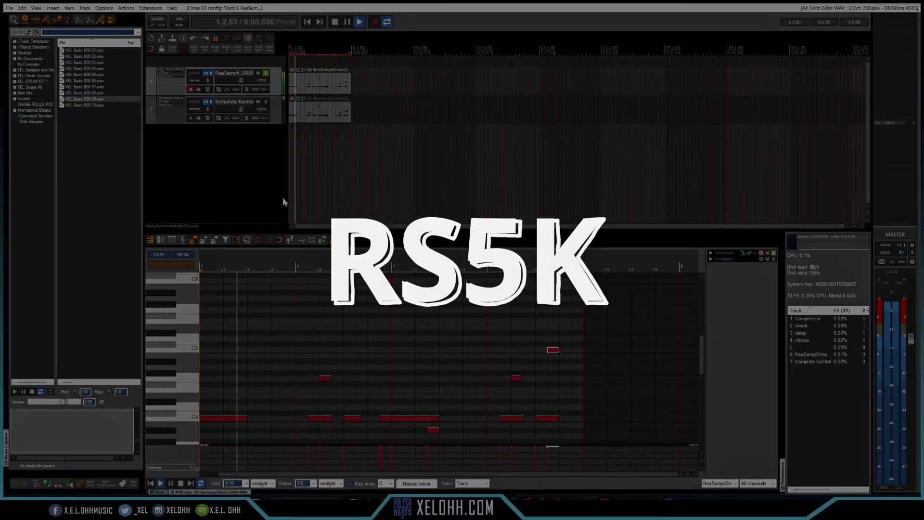
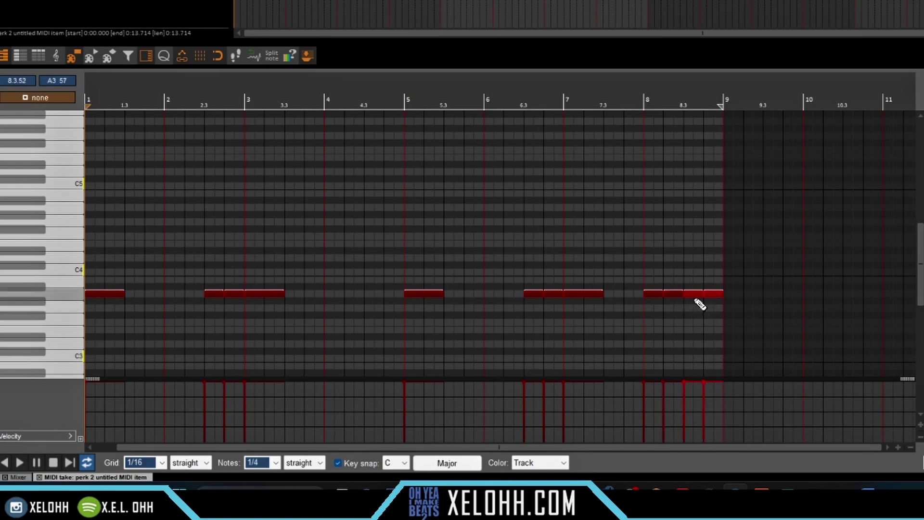
- Split the A3 quarter notes at 8.3 and 8.4 into four eighth notes and toggle playback
click(696, 293)
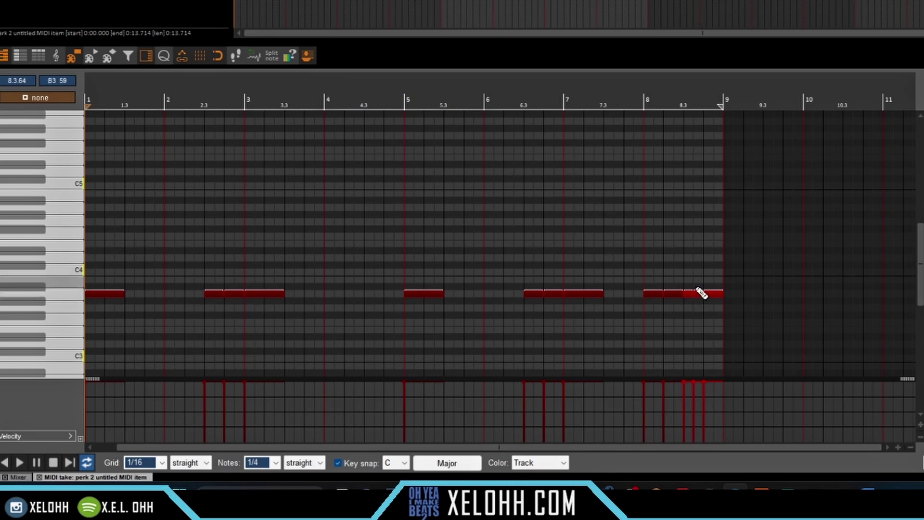
click(713, 294)
key(space)
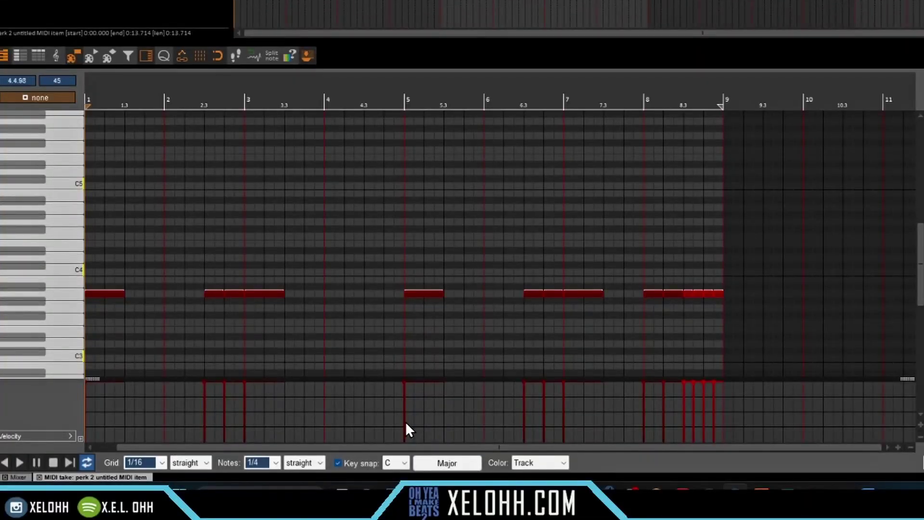
- Set the key snap scale to C natural minor and raise the A3 notes at 2.4 and 6.4 to D4
click(447, 463)
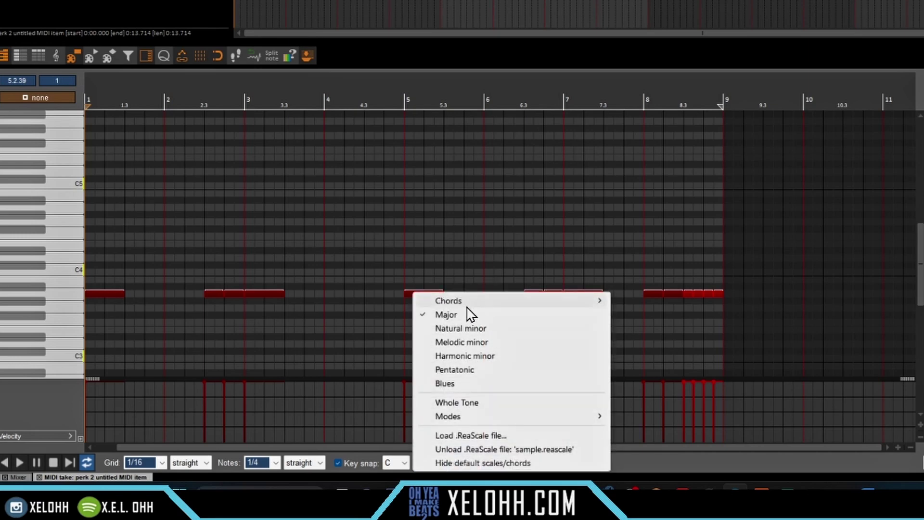
click(453, 329)
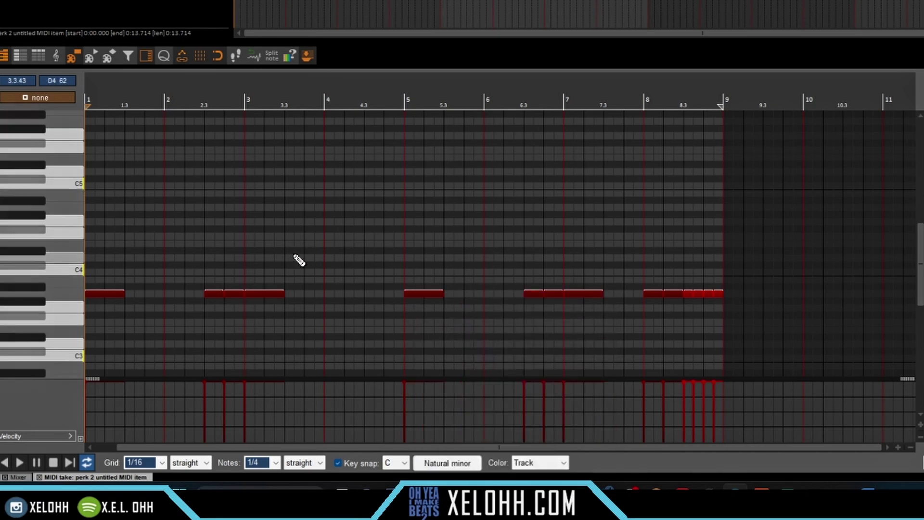
click(234, 293)
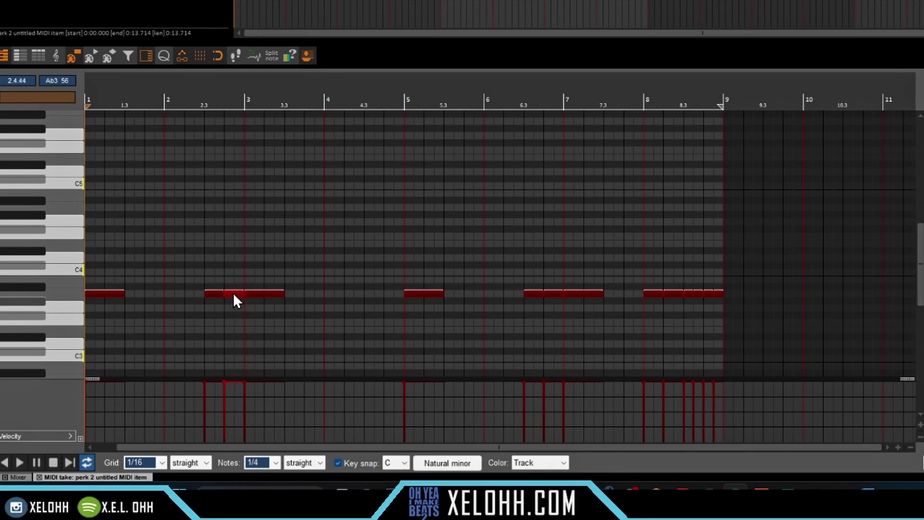
drag(236, 281, 236, 259)
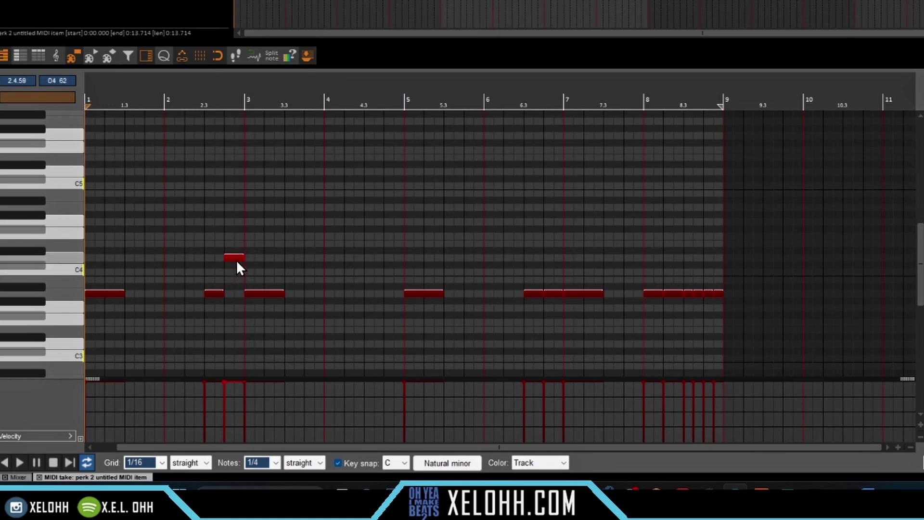
drag(554, 292, 556, 258)
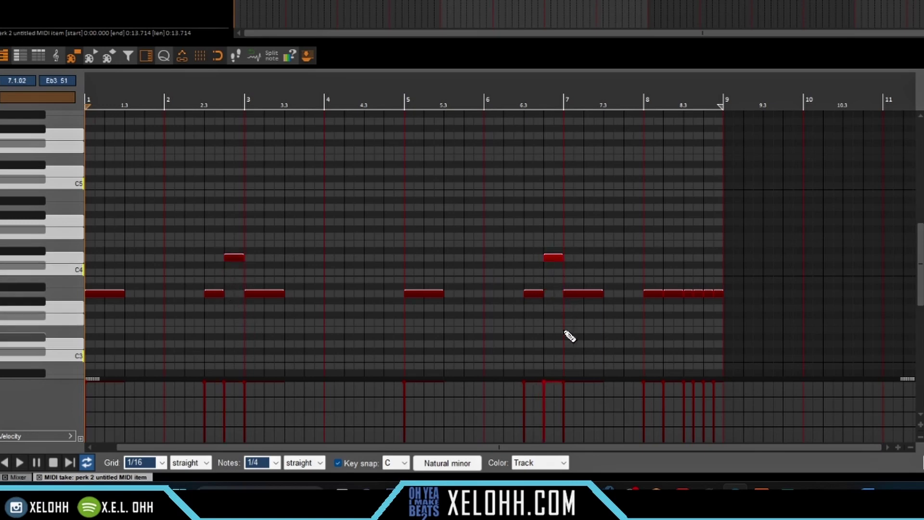
- Copy the four eighth notes from 8.3 up to D4, move the last three copies to F4, G4 and Eb4, and select all four copies
mouse_move(687, 310)
mouse_down()
mouse_move(714, 288)
mouse_move(688, 291)
mouse_move(686, 264)
mouse_move(696, 262)
mouse_up()
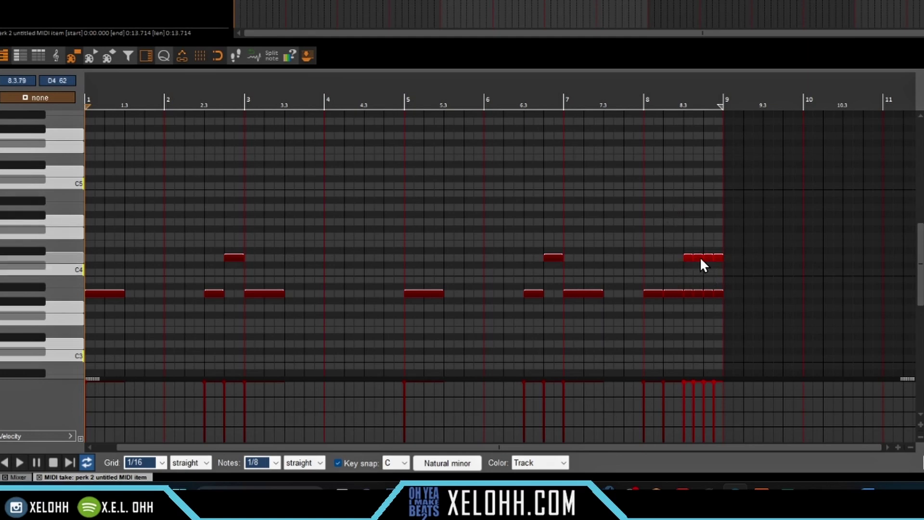
click(701, 257)
drag(699, 259, 711, 222)
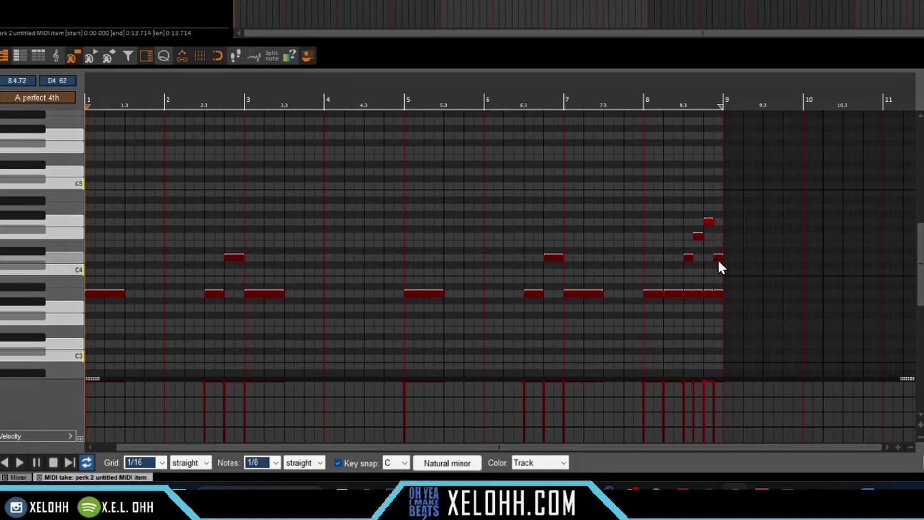
drag(718, 259, 719, 250)
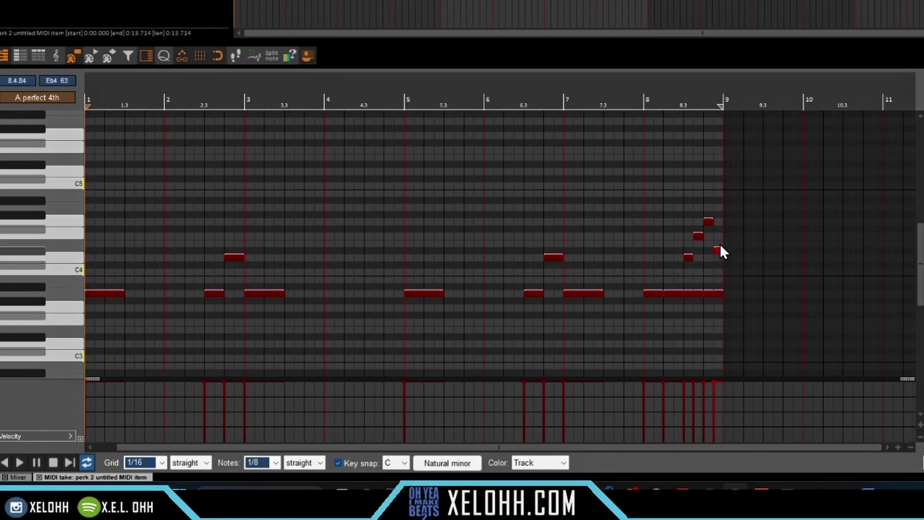
drag(680, 271, 711, 199)
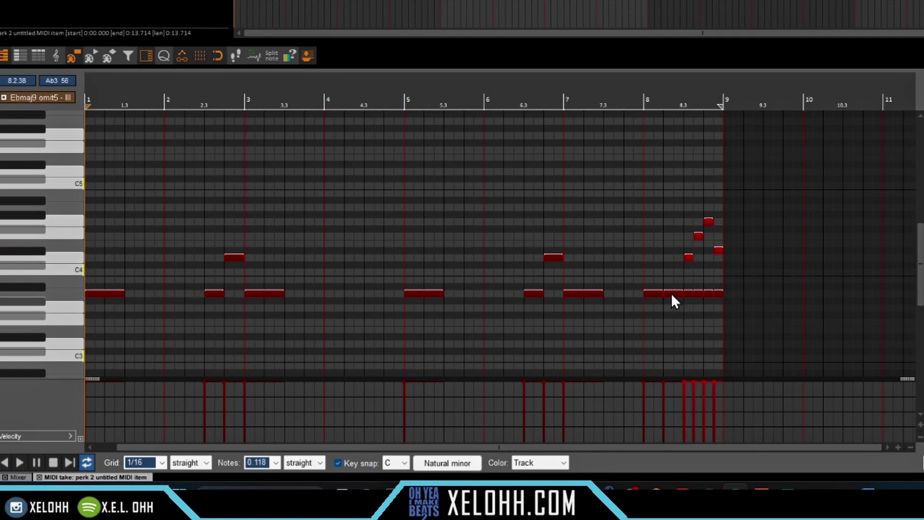
- Raise the A3 note at 8.2 to D4 and the four selected copies by an octave, and play the pattern briefly
mouse_move(672, 293)
mouse_down()
mouse_move(670, 259)
mouse_move(714, 204)
mouse_up()
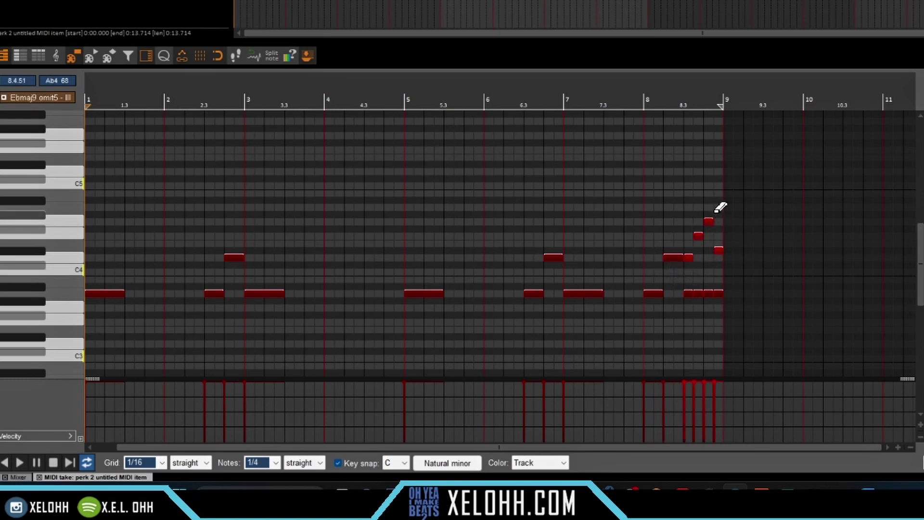
key(space)
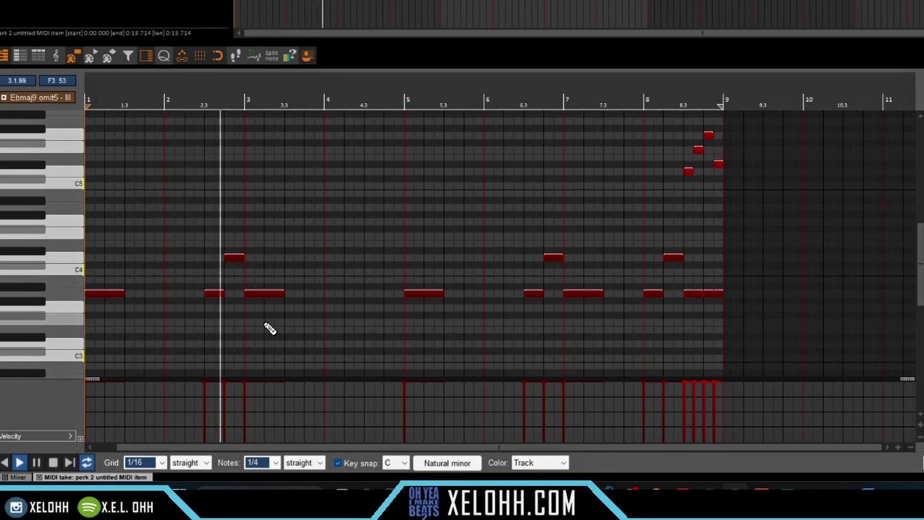
key(space)
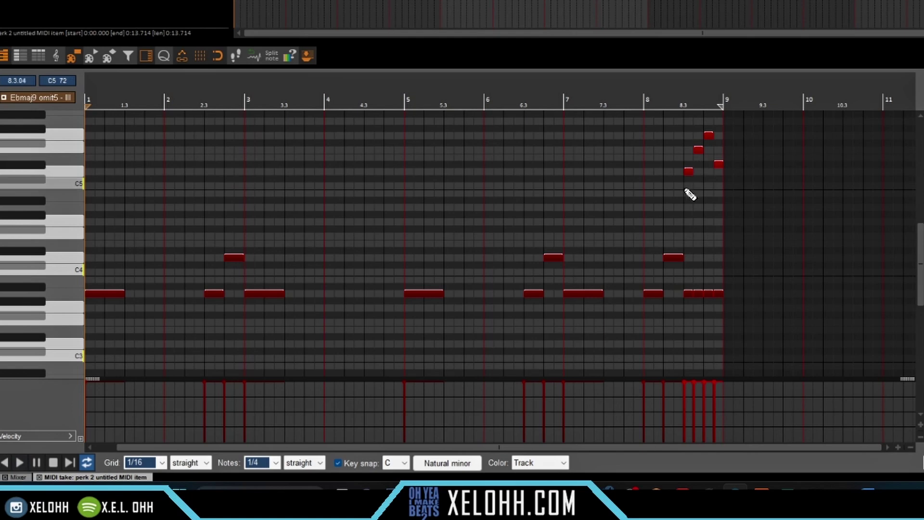
- Examine how the starts of the four high notes in bar 8 line up with the low notes, and return to the pattern's start
click(688, 99)
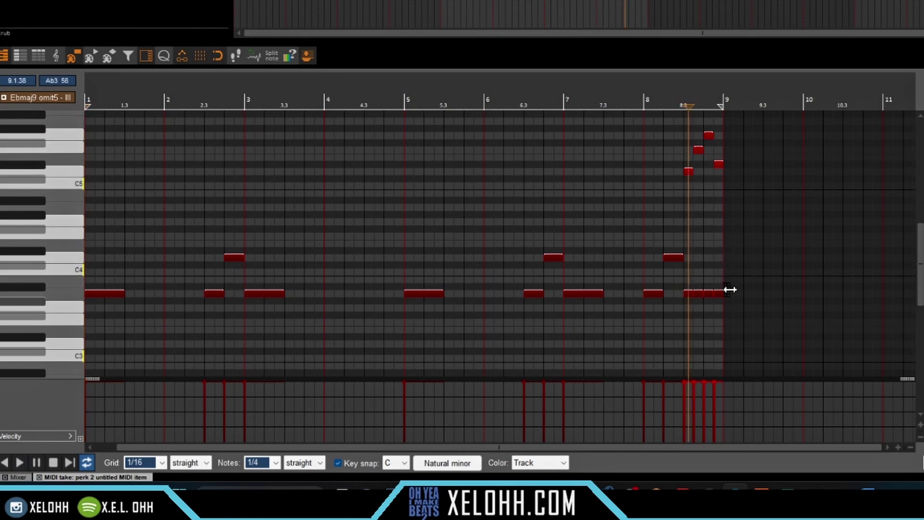
scroll(730, 302, up, 6)
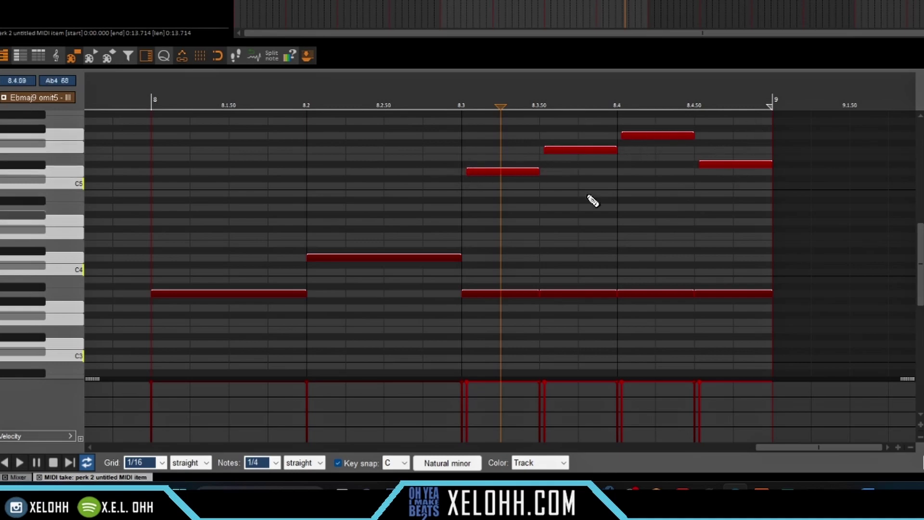
scroll(563, 222, down, 5)
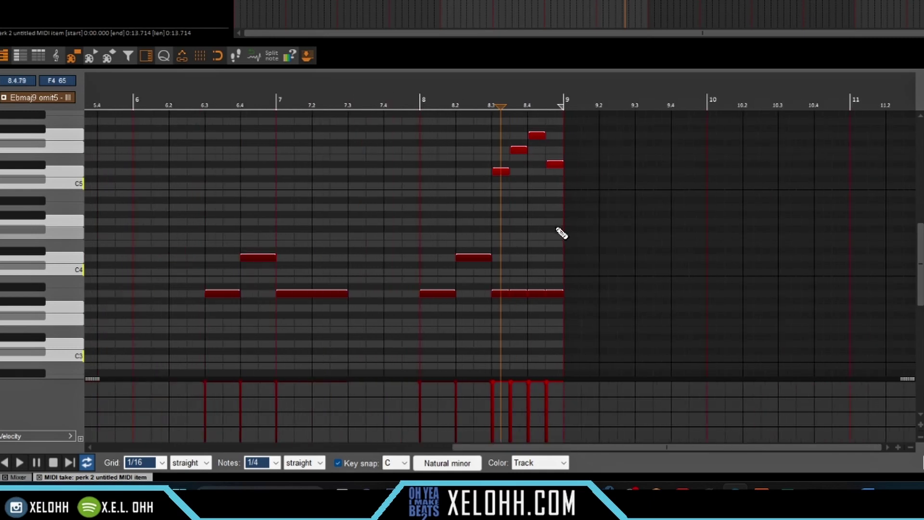
key(Home)
scroll(562, 222, down, 4)
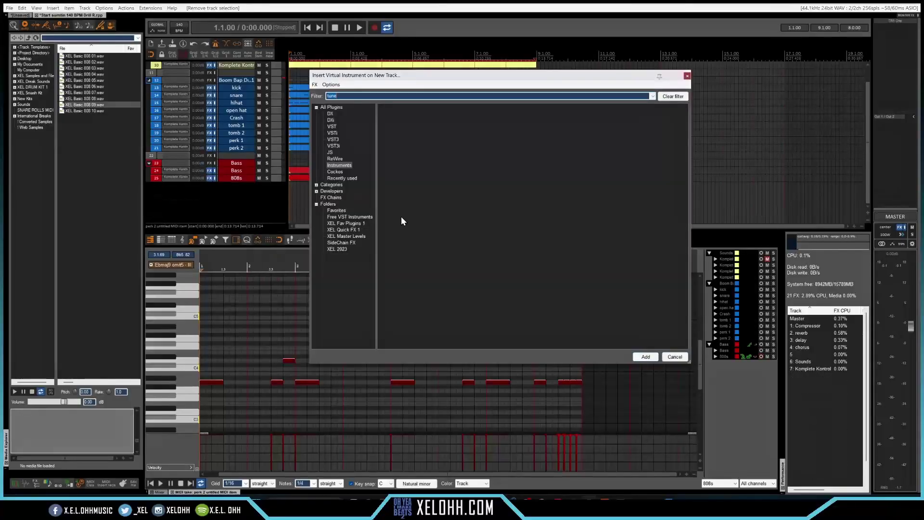
- Insert FL Studio VSTi on a new track and set up its first channel as a Sampler with UK Drill - 808 (6)
key(BackSpace)
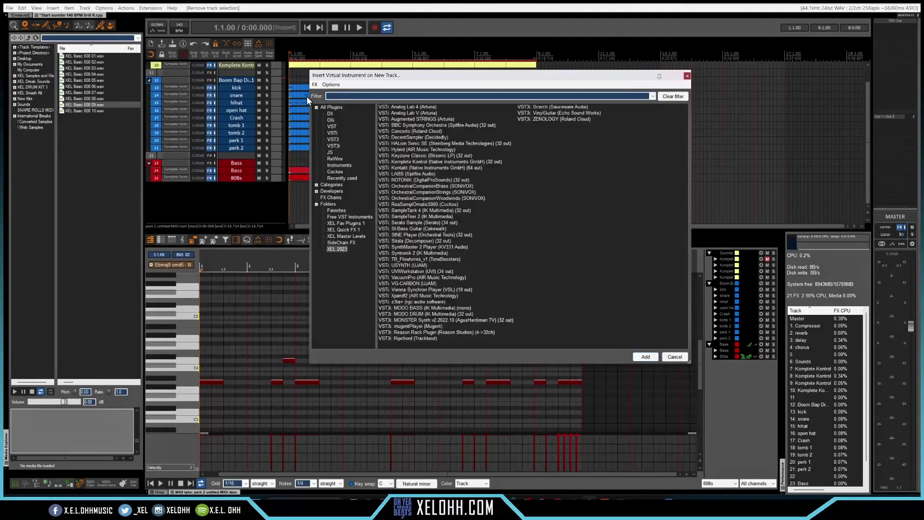
click(554, 121)
click(645, 356)
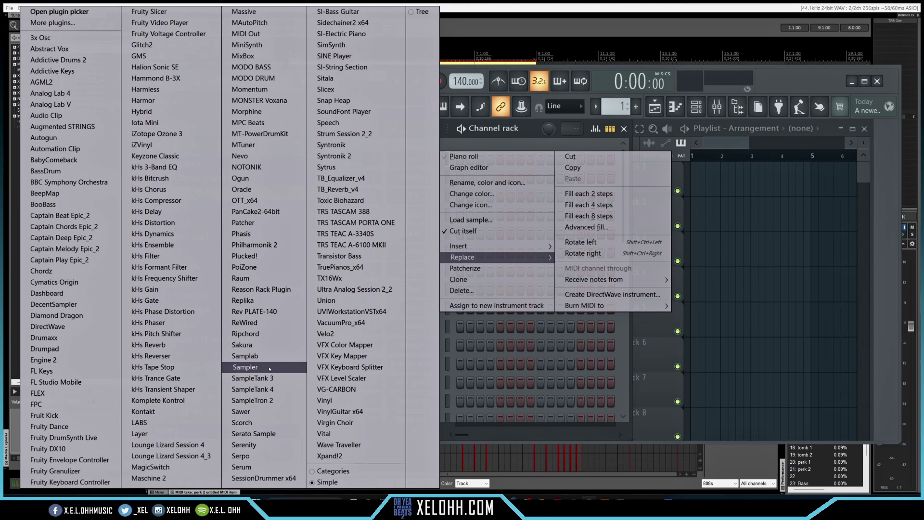
click(269, 368)
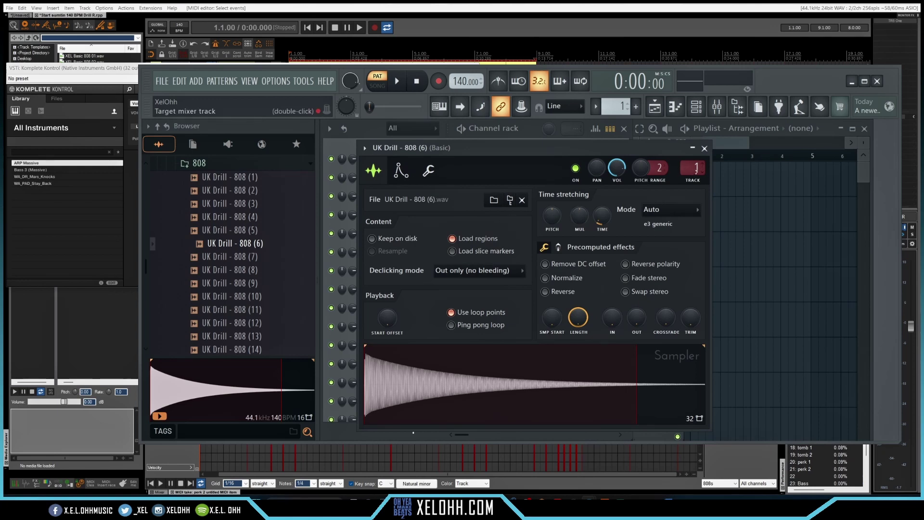
- Enable the 808's volume envelope with maximum hold and minimum attack, decay, sustain and release, and audition the C5 key
click(401, 171)
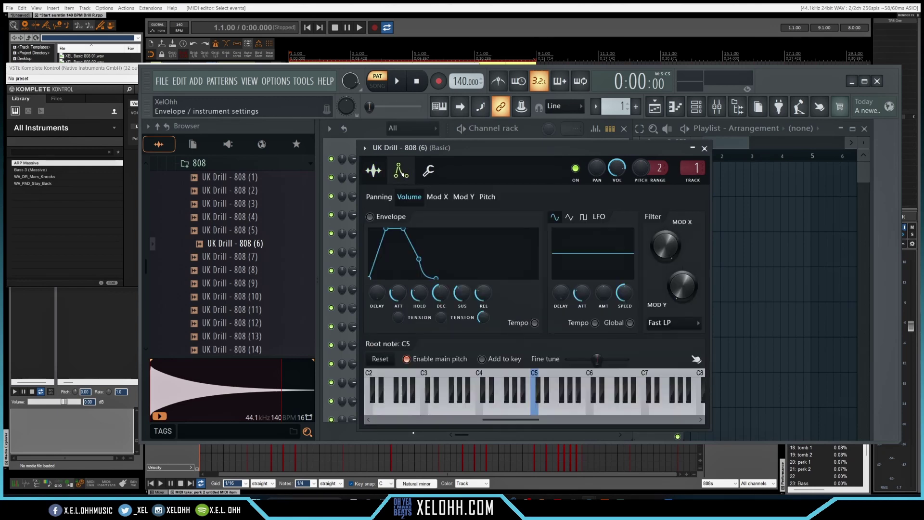
drag(398, 292, 398, 299)
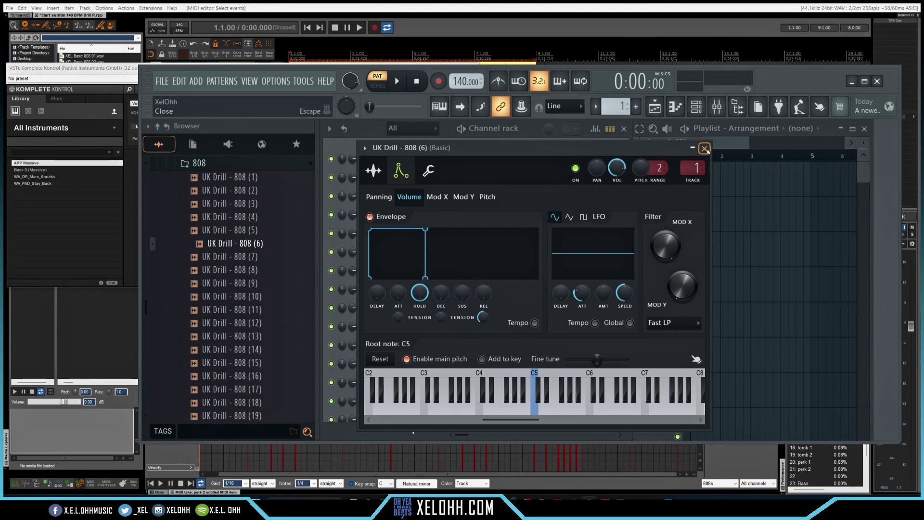
click(537, 413)
click(537, 413)
- Open the 808 sample in the Edison audio editor, detect its pitch regions, and close the editor and channel settings
click(374, 171)
right_click(459, 371)
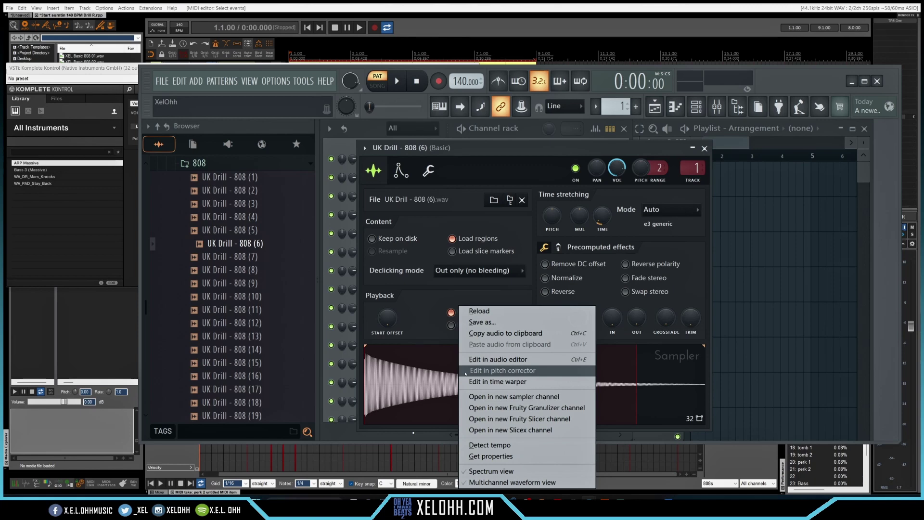
click(513, 364)
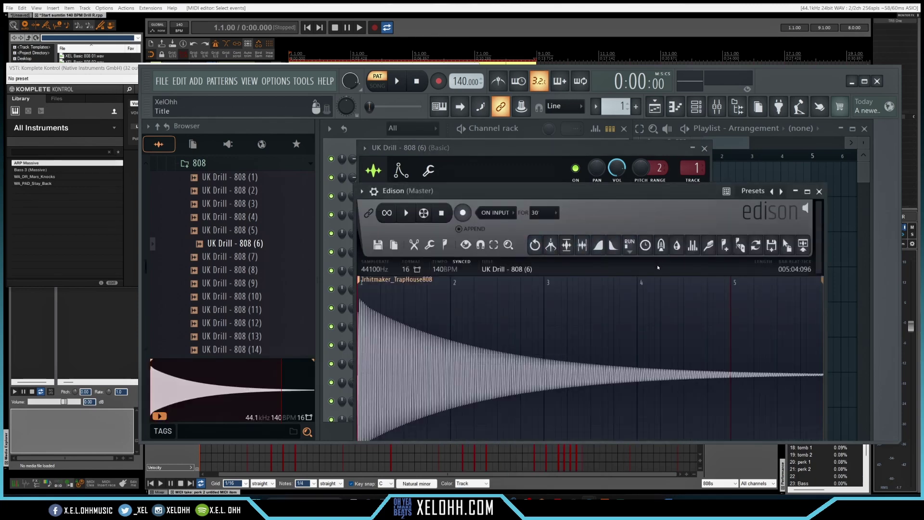
click(445, 245)
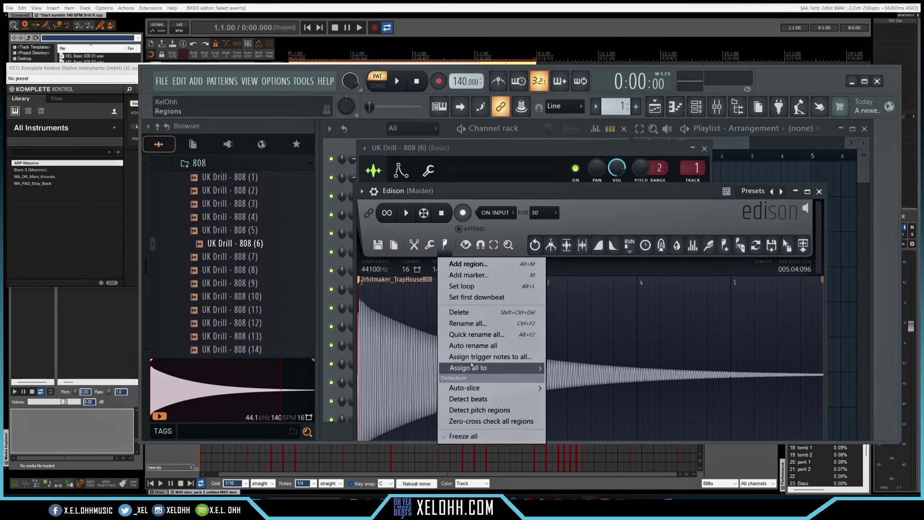
click(469, 411)
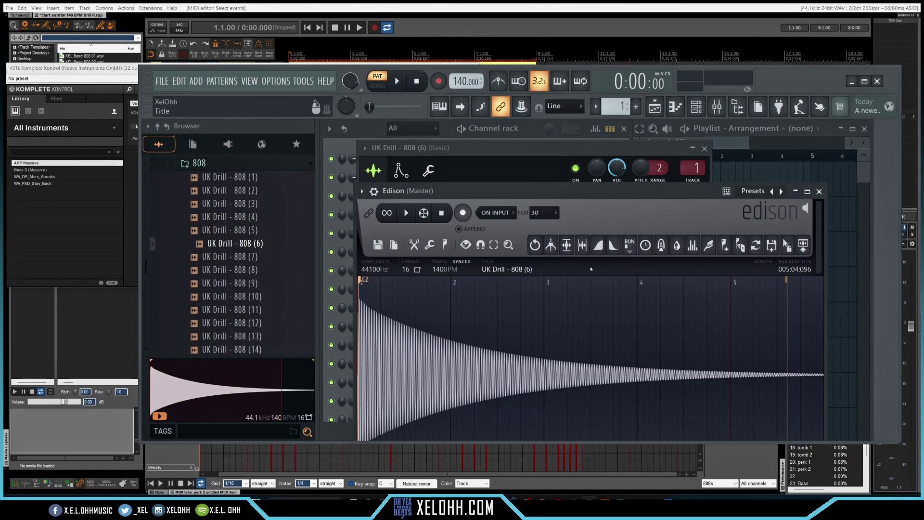
click(819, 192)
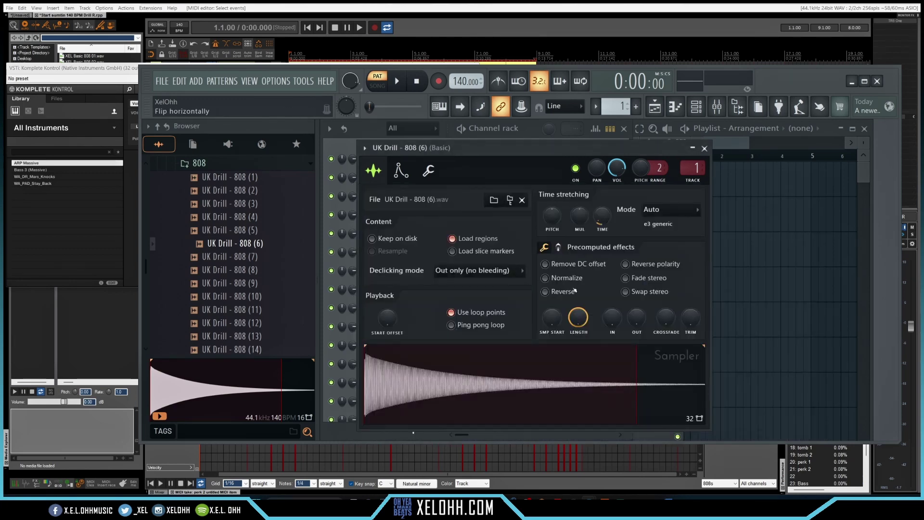
click(705, 148)
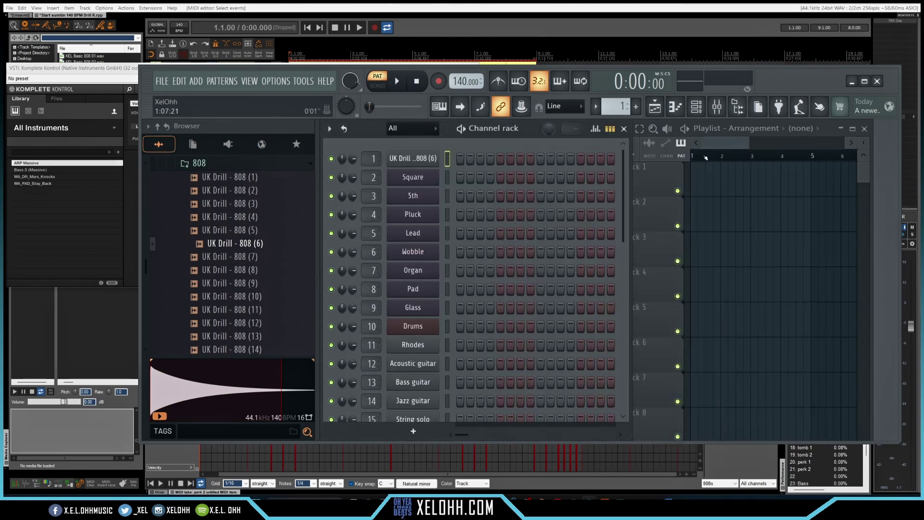
- Open the piano roll of the UK Drill - 808 (6) channel, audition a few keys, and close the FL Studio window
right_click(407, 159)
click(462, 166)
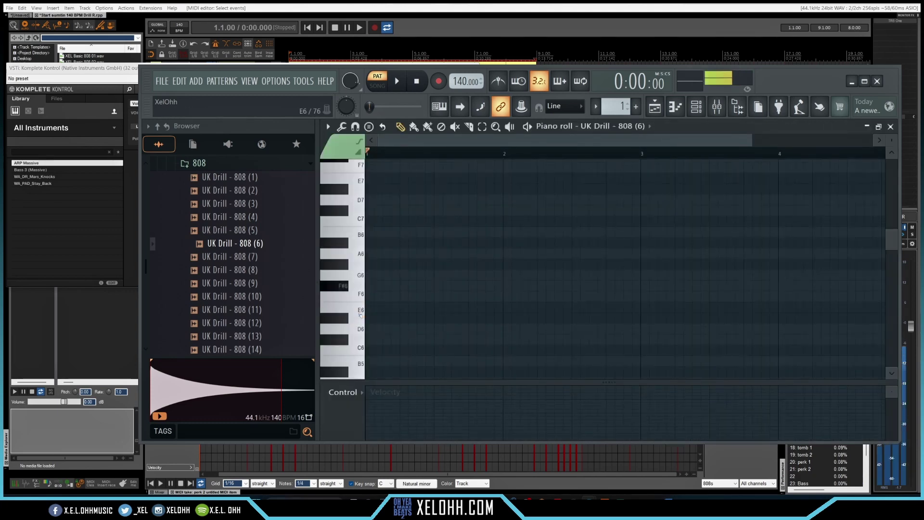
click(357, 236)
click(357, 220)
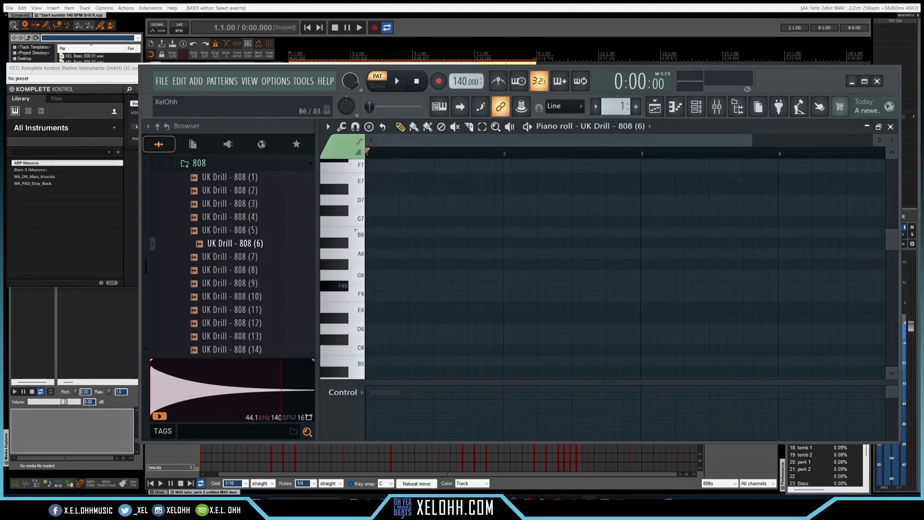
click(356, 238)
key(Escape)
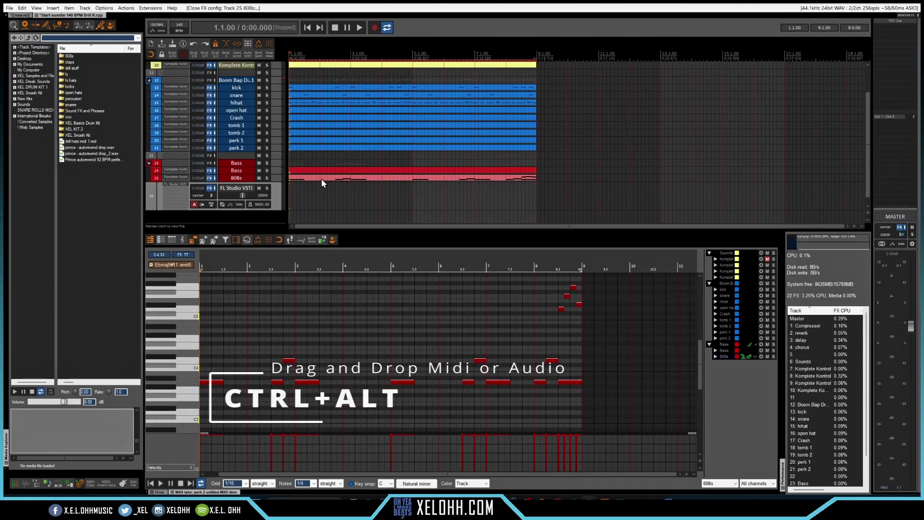
- Export the 808s track's MIDI item to the Media Explorer folder and reopen the FL Studio interface from its track
drag(321, 179, 102, 191)
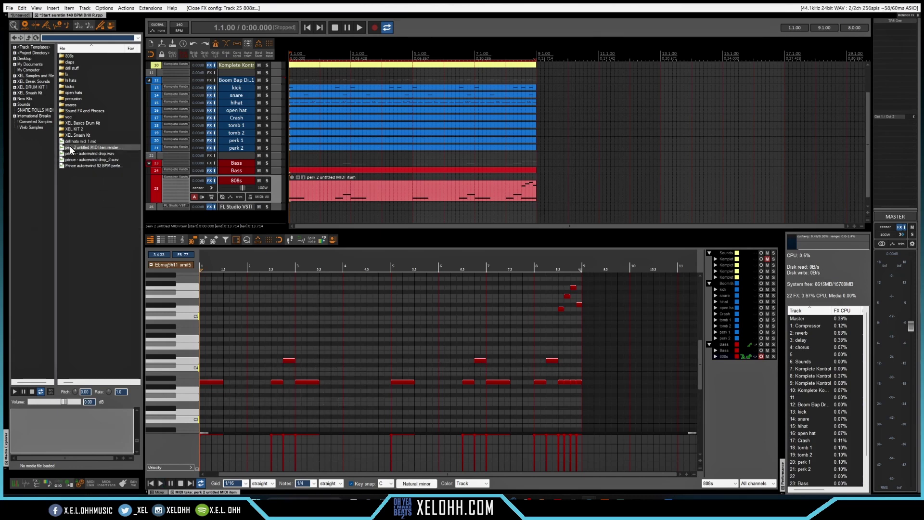
click(202, 207)
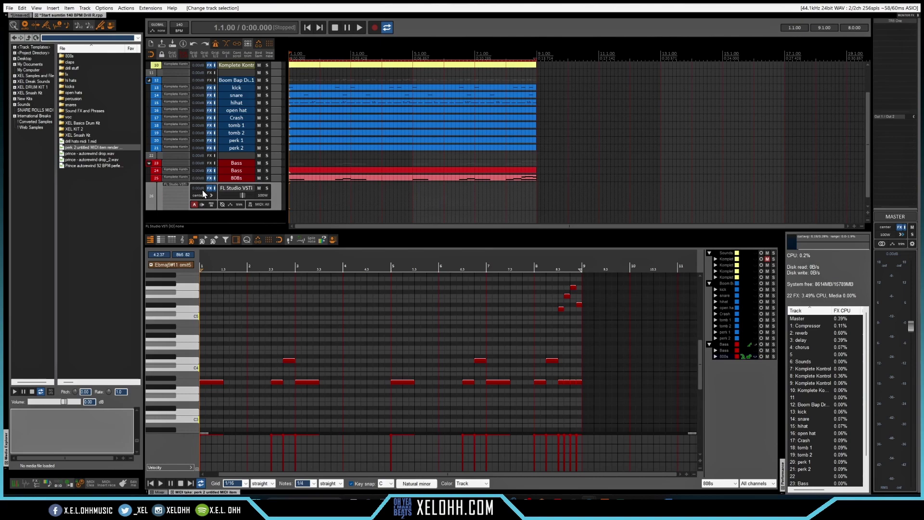
click(174, 183)
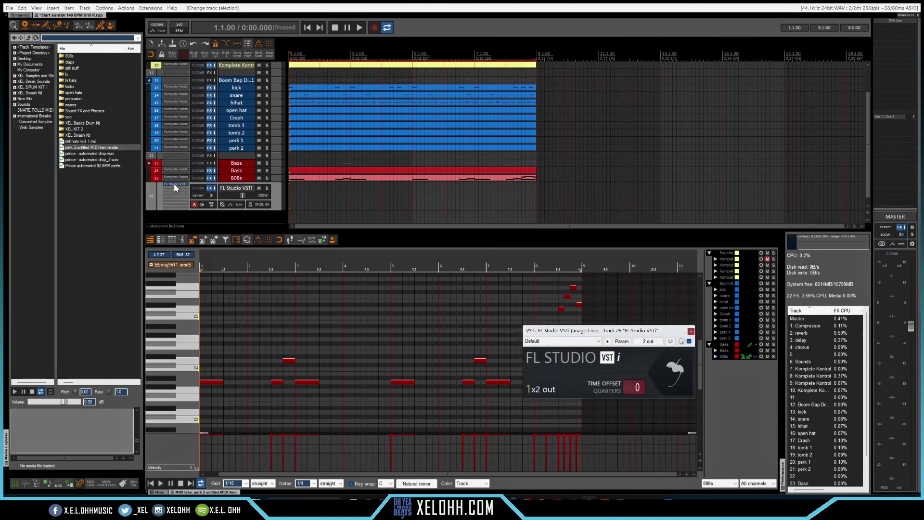
click(683, 372)
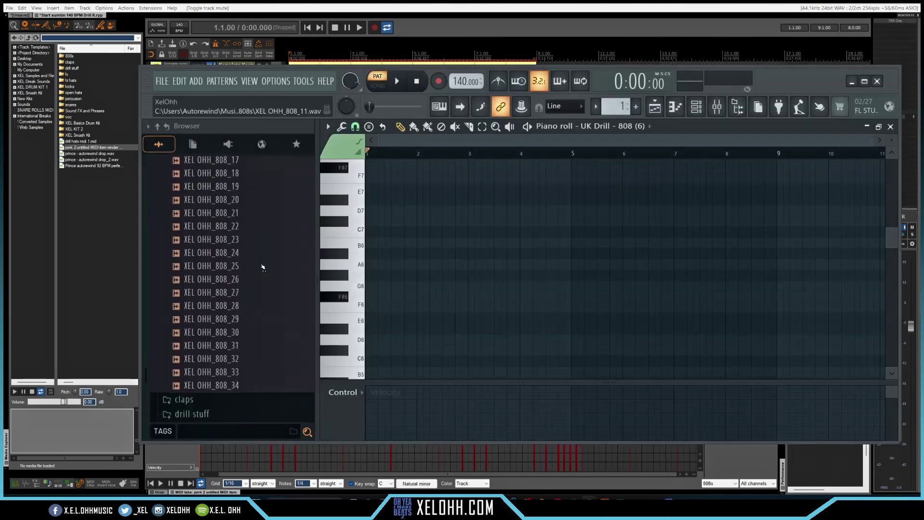
- Import the file perk 2 untitled MIDI item render 001 into the UK Drill - 808 (6) piano roll
scroll(263, 266, down, 10)
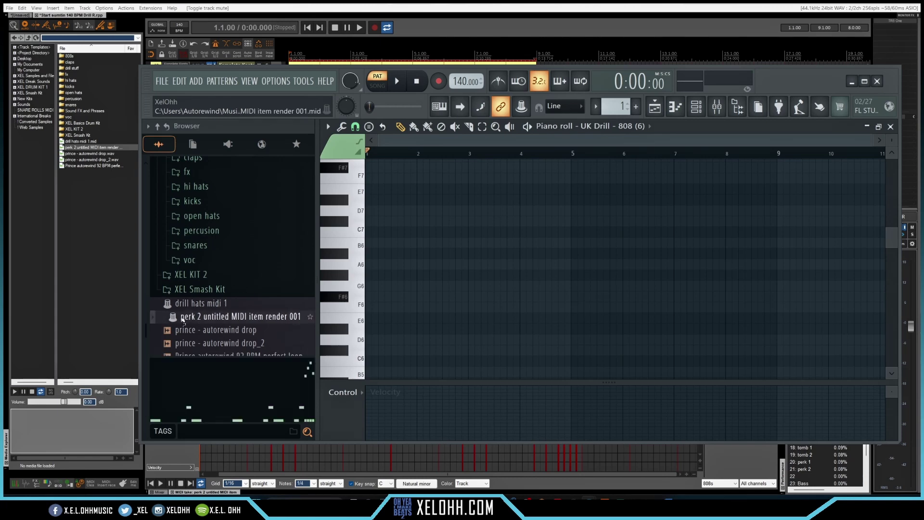
drag(183, 319, 427, 298)
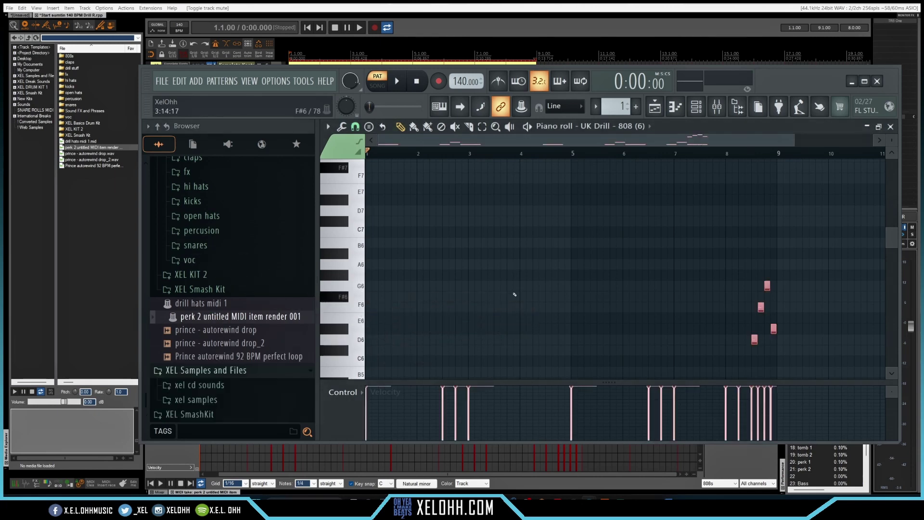
scroll(514, 294, down, 3)
scroll(578, 294, up, 1)
scroll(626, 292, down, 1)
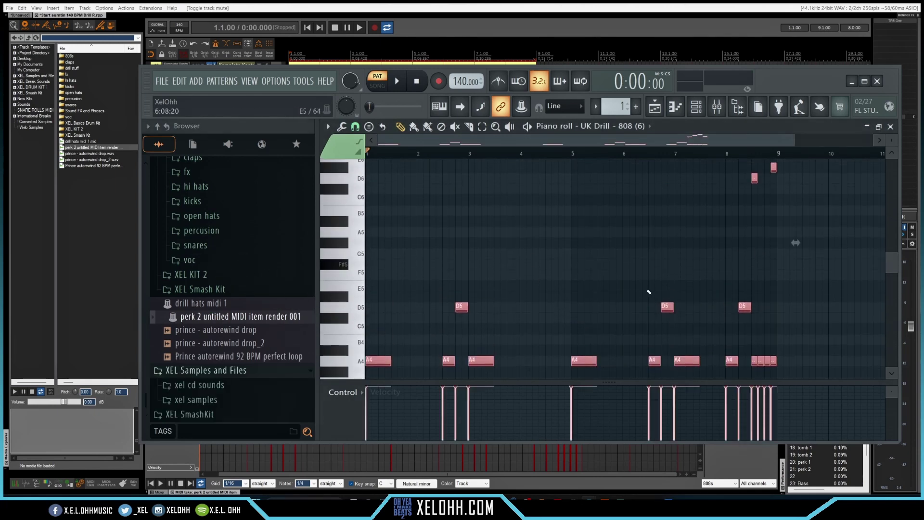
- Turn the four high notes D6, F6, G6 and D#6 at the end of bar 8 into slide notes in the piano roll
scroll(760, 233, up, 3)
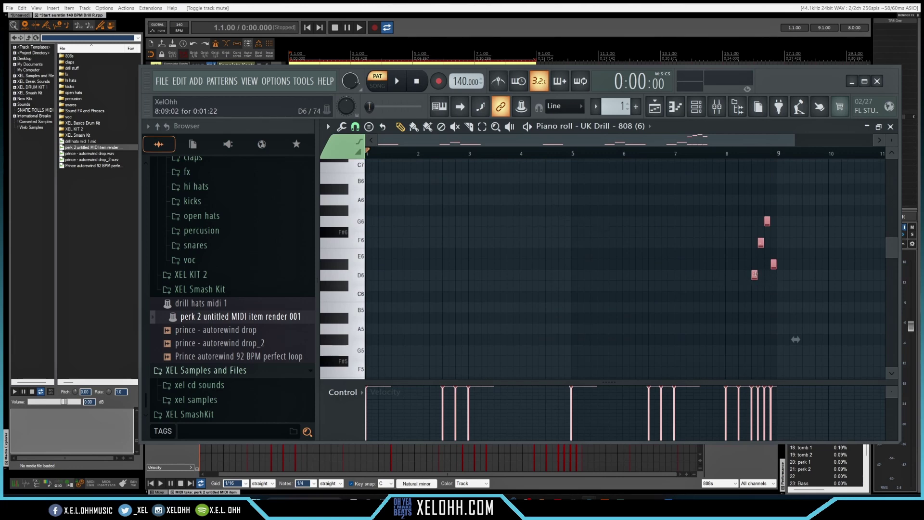
click(783, 285)
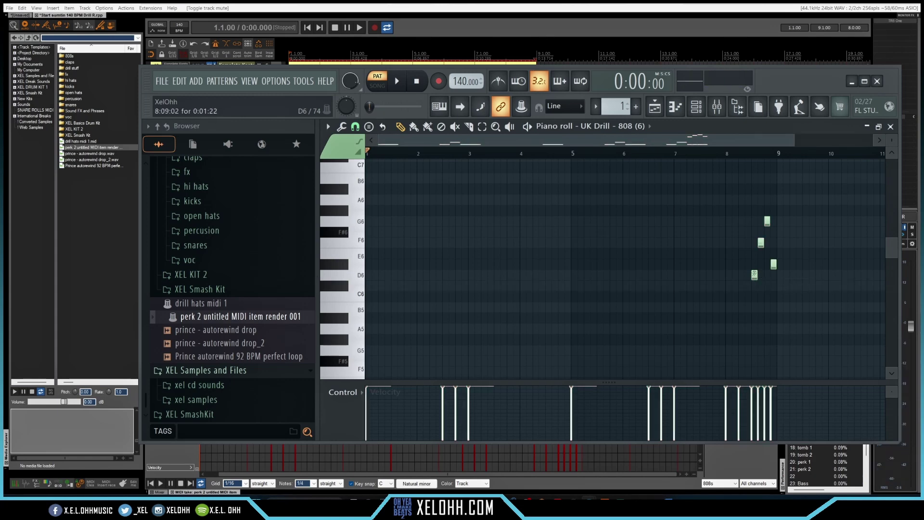
double_click(755, 274)
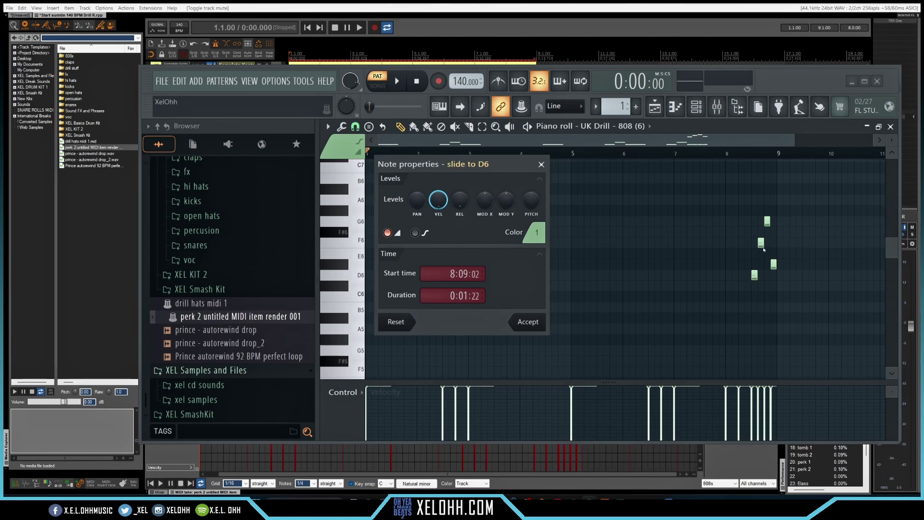
click(529, 325)
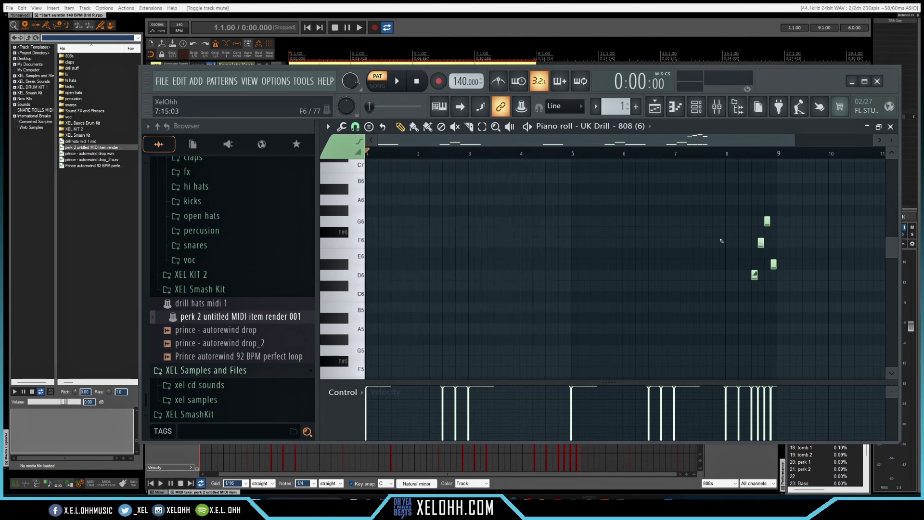
double_click(761, 243)
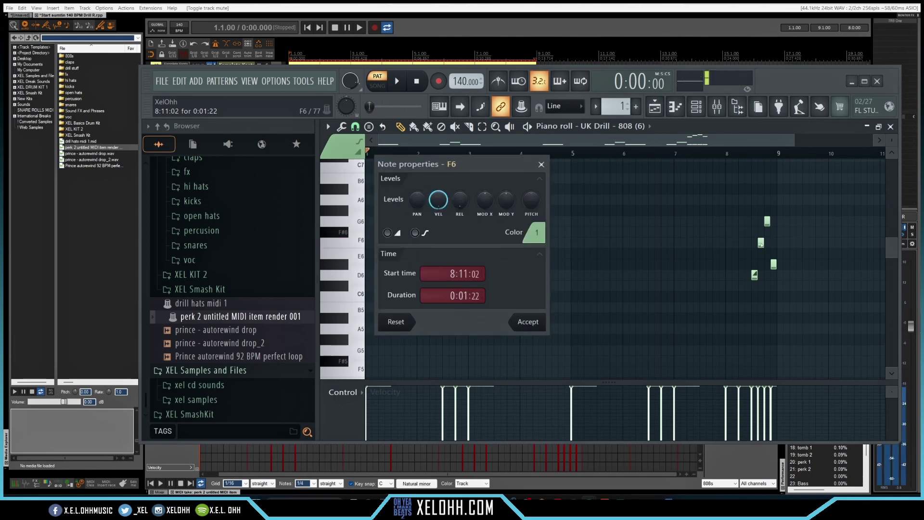
click(523, 328)
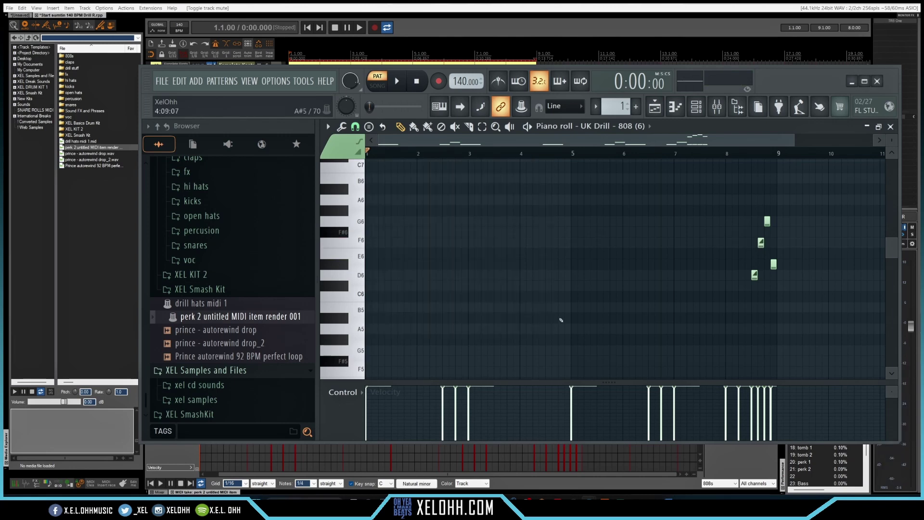
double_click(767, 221)
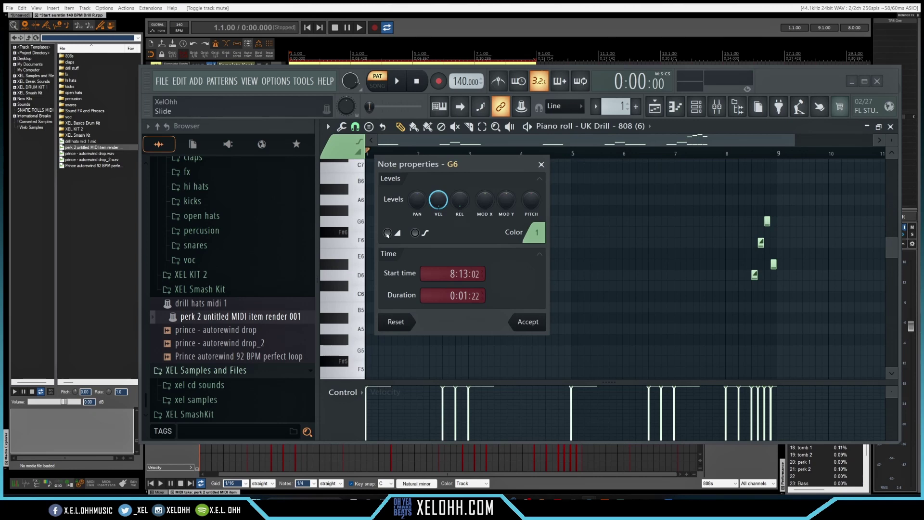
click(522, 322)
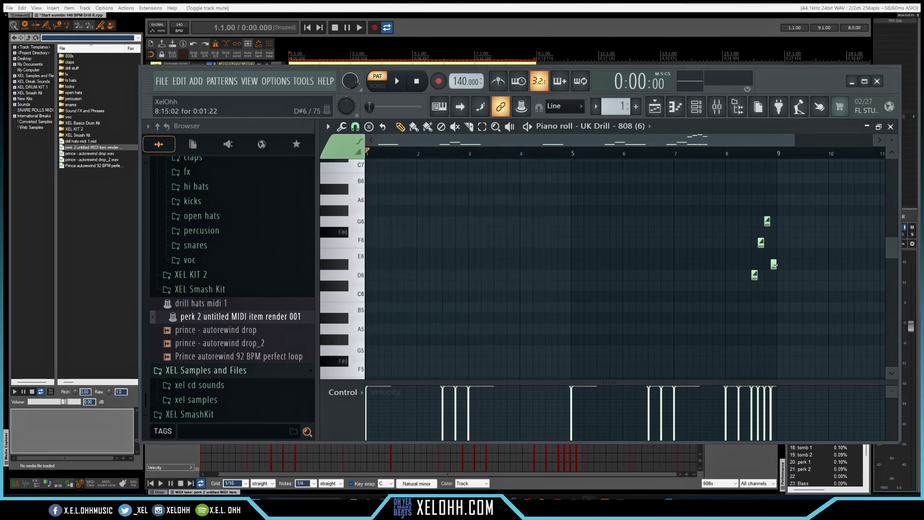
double_click(773, 264)
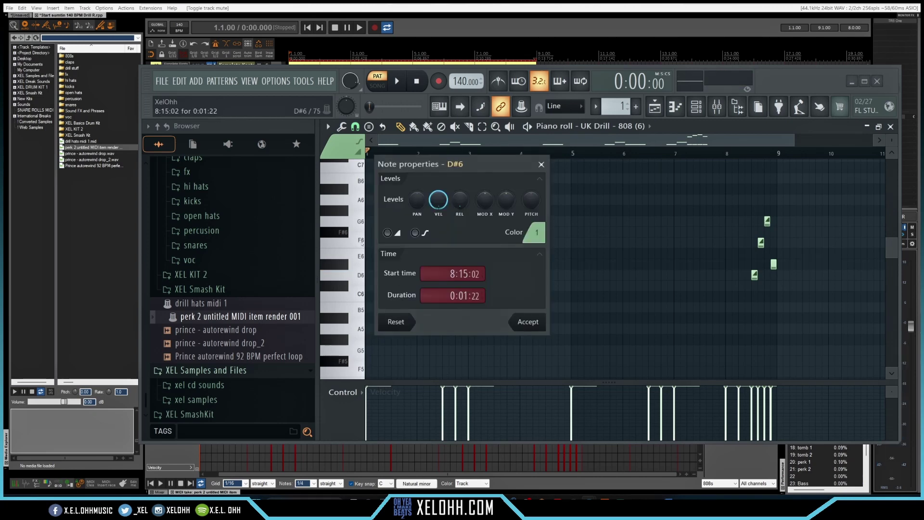
click(532, 327)
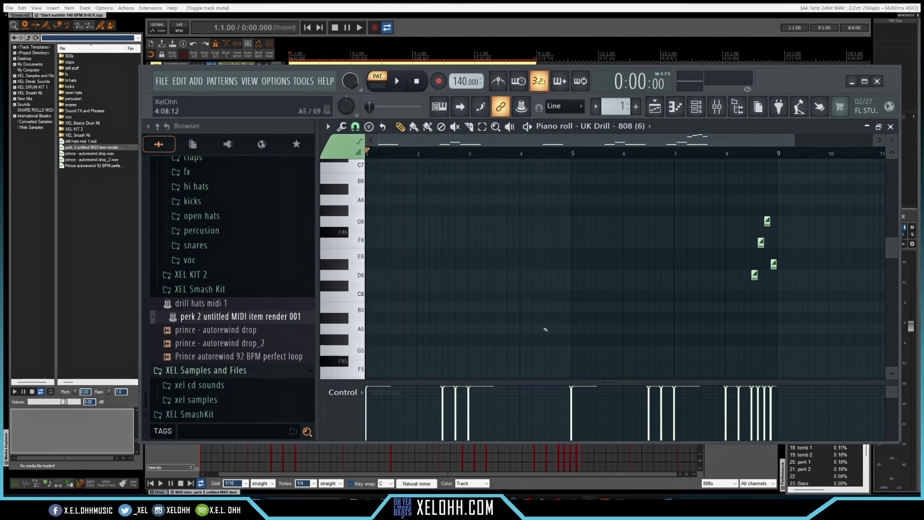
- Switch back to the REAPER project, play the loop to compare the FL Studio and Komplete Kontrol 808s, and close the FL Studio VSTi window
click(426, 7)
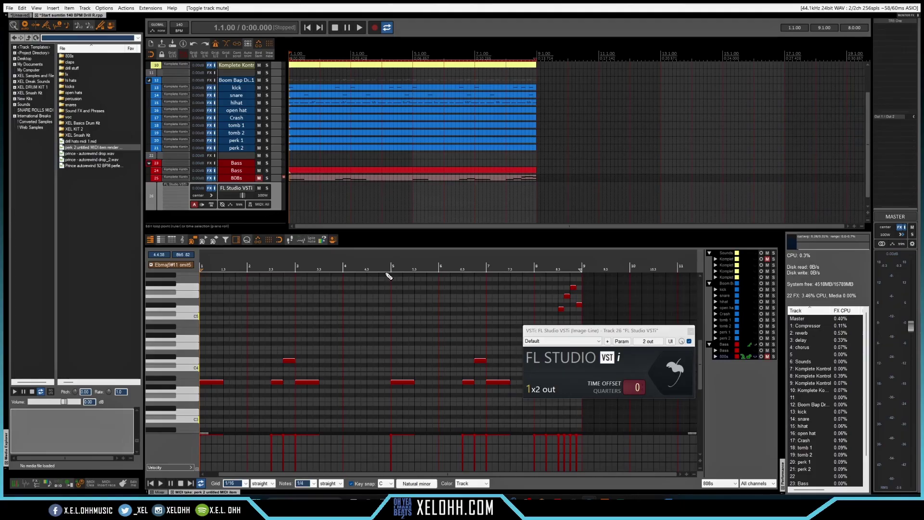
key(space)
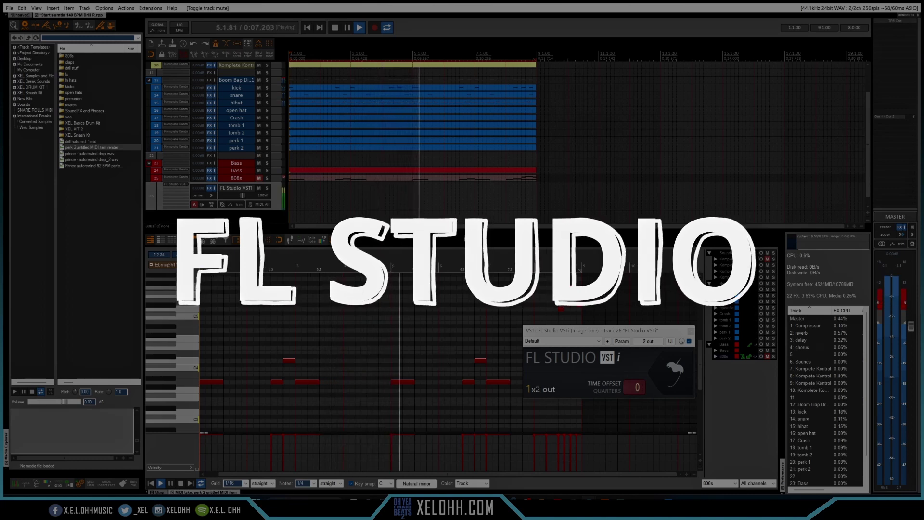
click(691, 333)
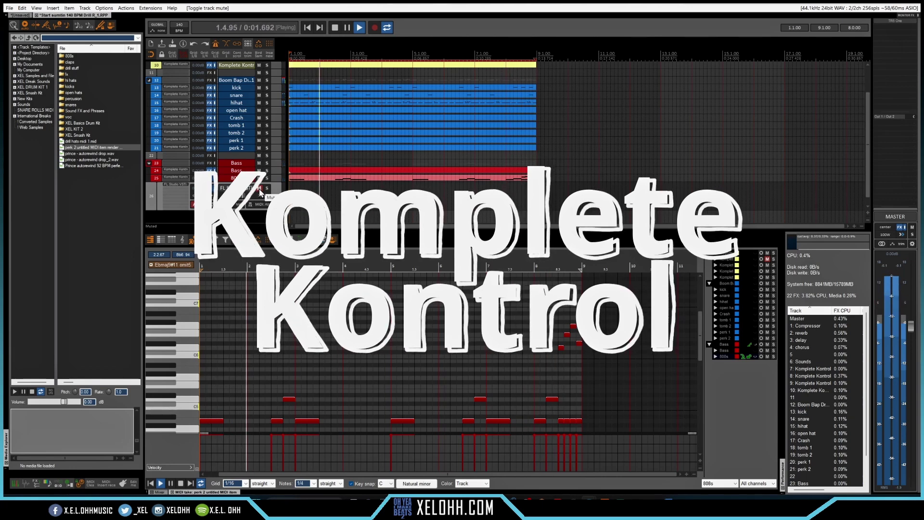
key(space)
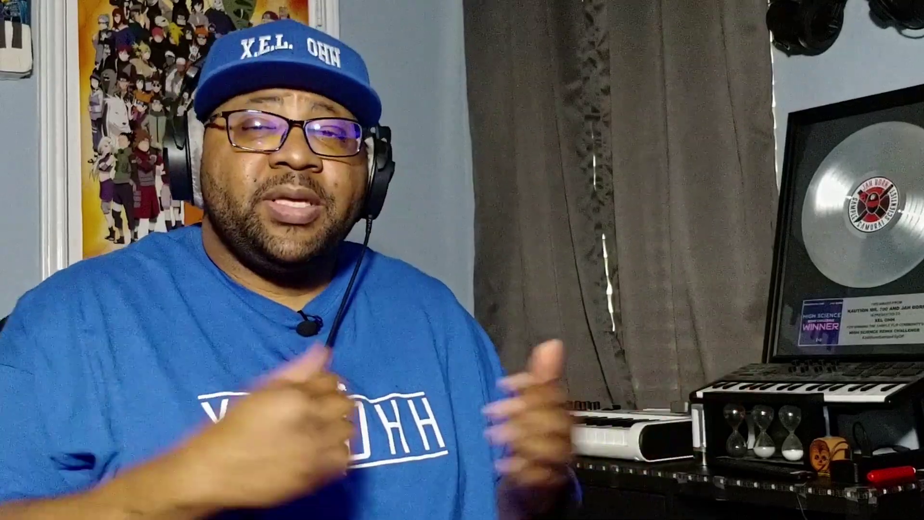